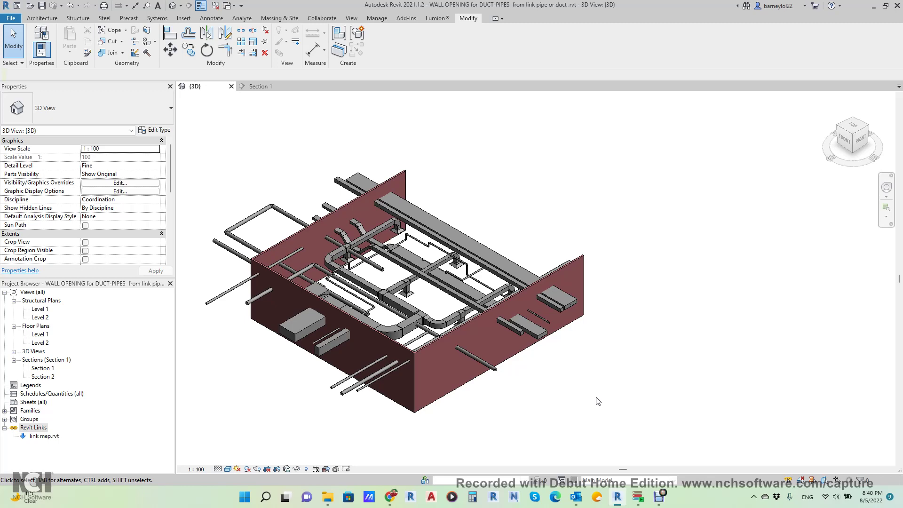
# - Select the linked MEP model of ducts and pipes in the 3D view
pyautogui.click(529, 328)
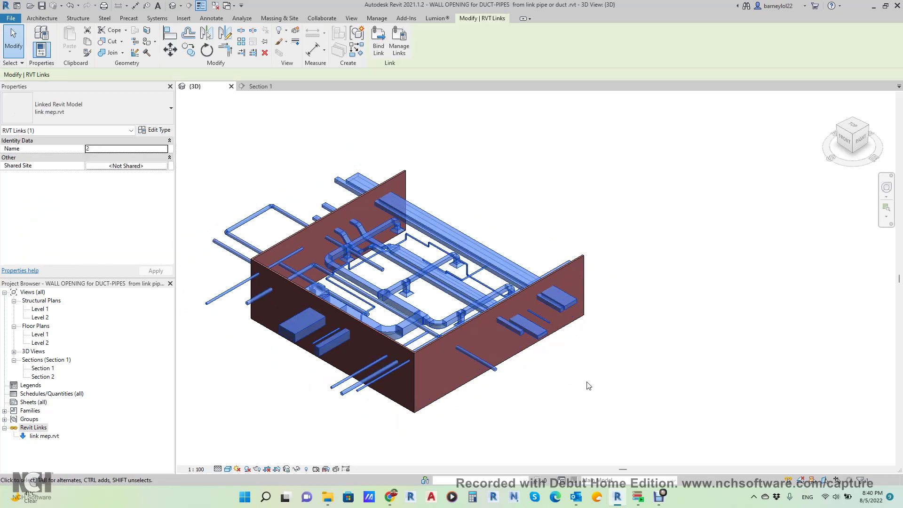
# - Bring up the YouTube tutorial, glance at the channel home page, then return to the video
pyautogui.click(390, 497)
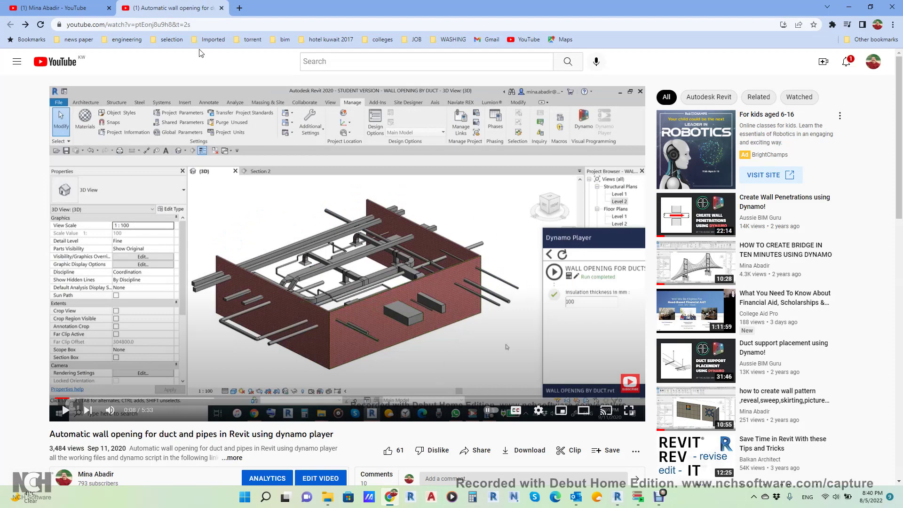
pyautogui.click(97, 6)
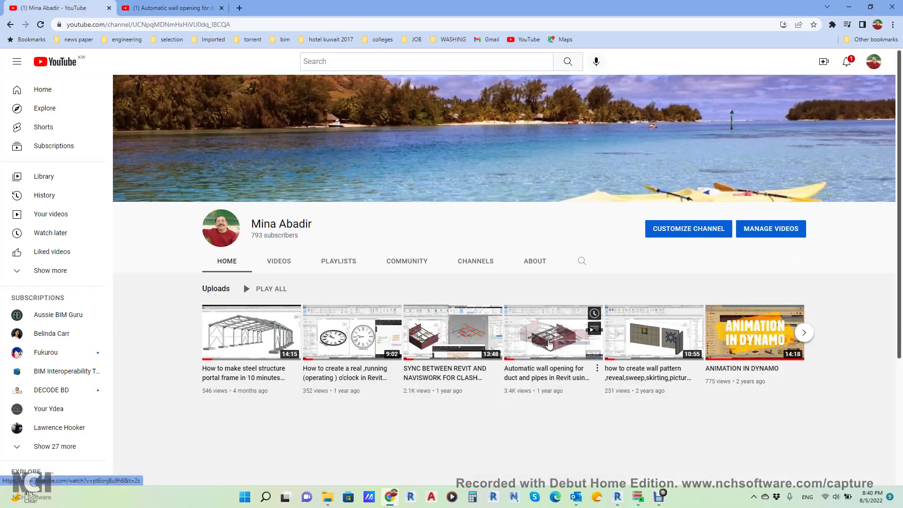
pyautogui.click(171, 7)
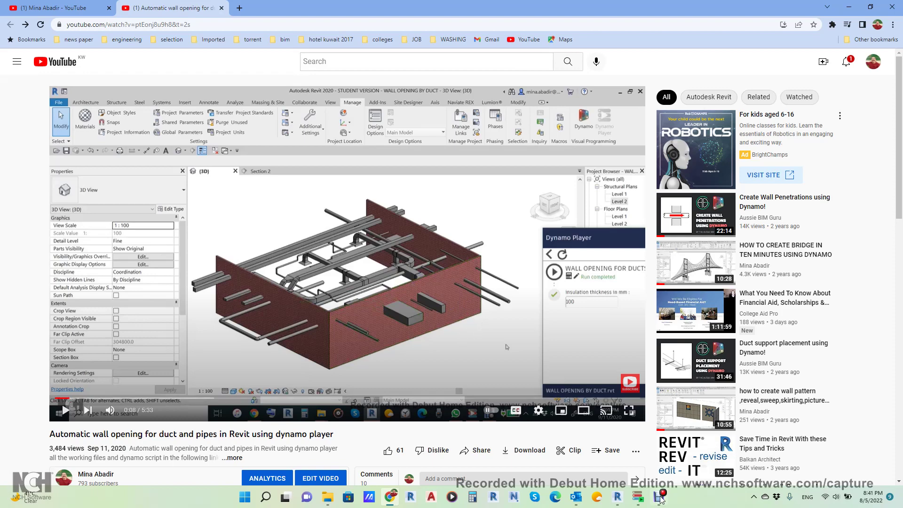
# - Back in Revit, select and deselect the linked MEP model a few times to show it crossing both walls
pyautogui.click(618, 496)
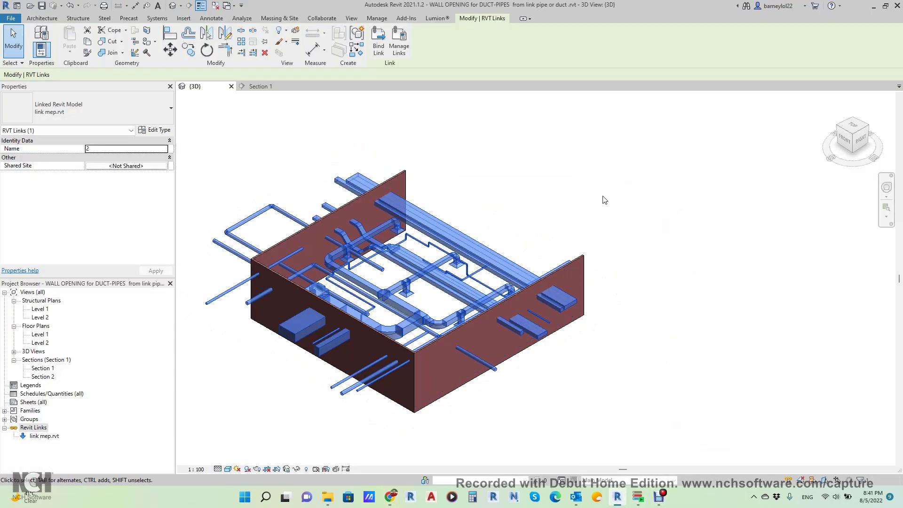
pyautogui.click(595, 309)
pyautogui.click(658, 337)
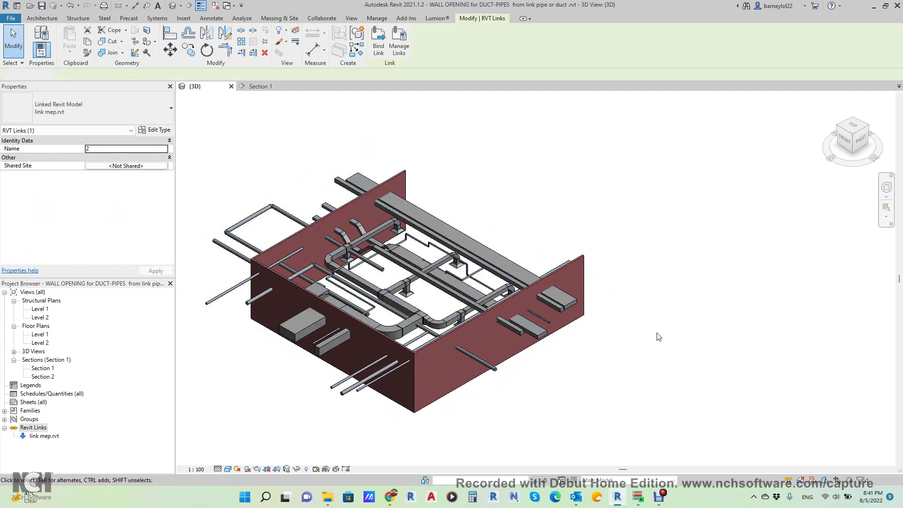
pyautogui.click(482, 250)
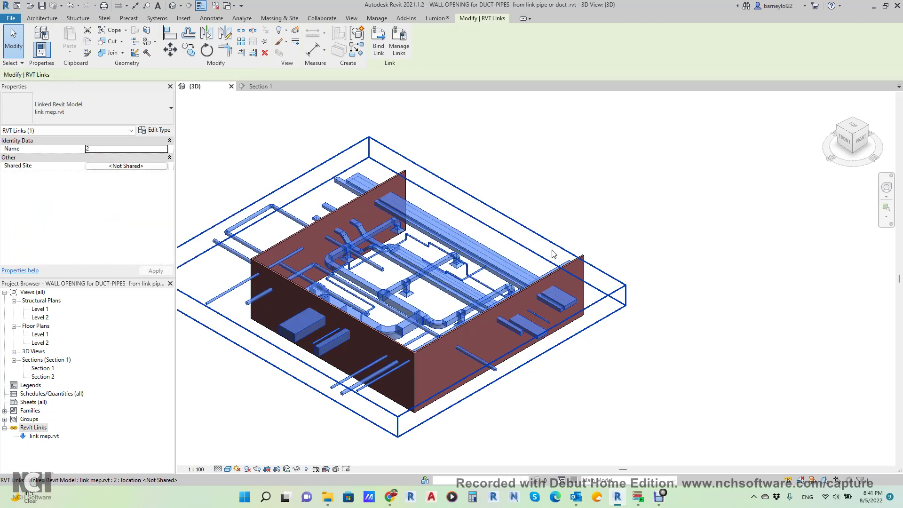
pyautogui.moveTo(591, 406); pyautogui.dragTo(574, 405, button='middle')
pyautogui.click(581, 402)
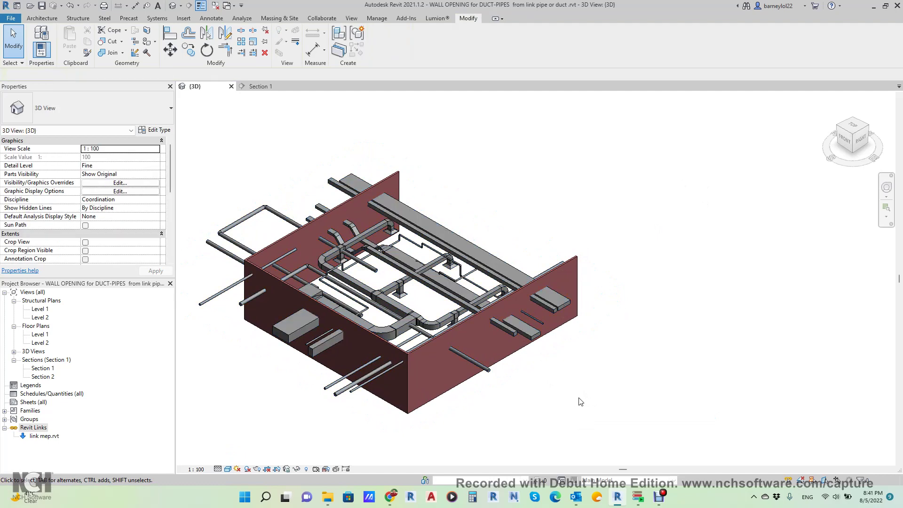
pyautogui.click(441, 240)
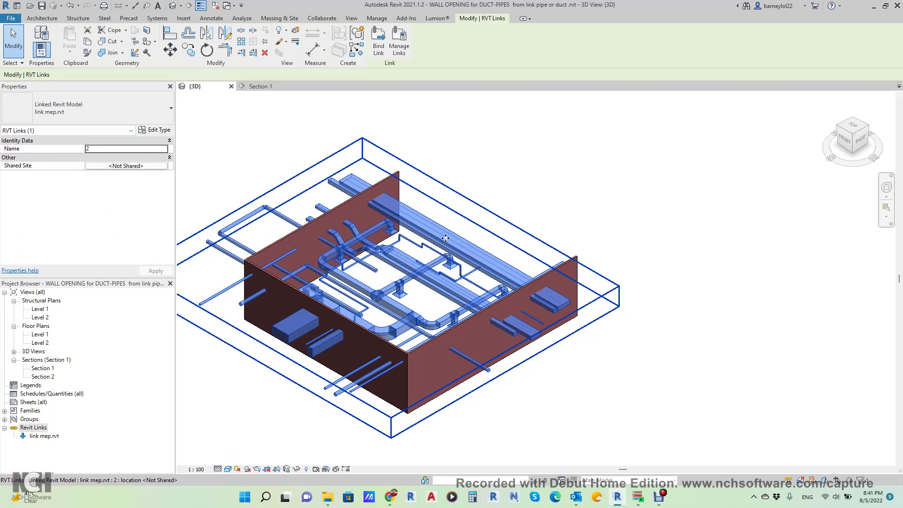
pyautogui.click(632, 202)
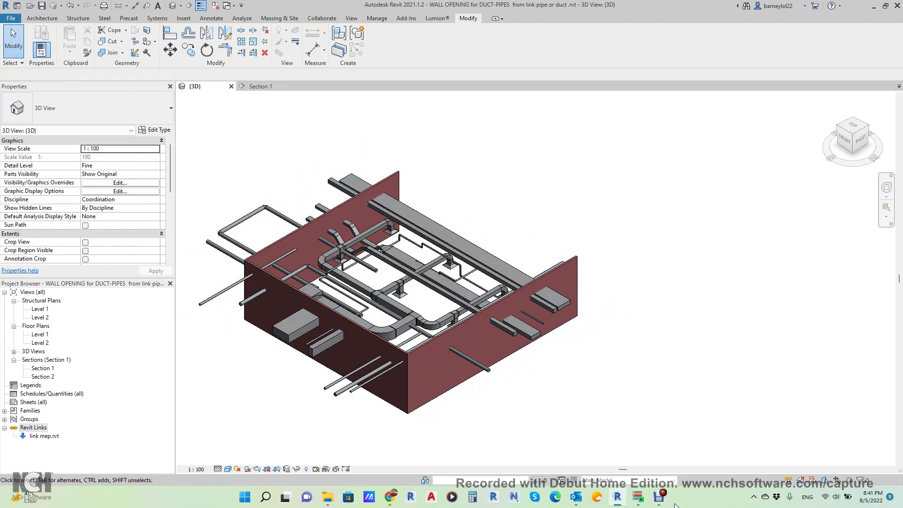
# - In Dynamo Player, review the script inputs: 50 mm duct insulation, 100 mm pipe insulation, round pipe opening type
pyautogui.click(638, 500)
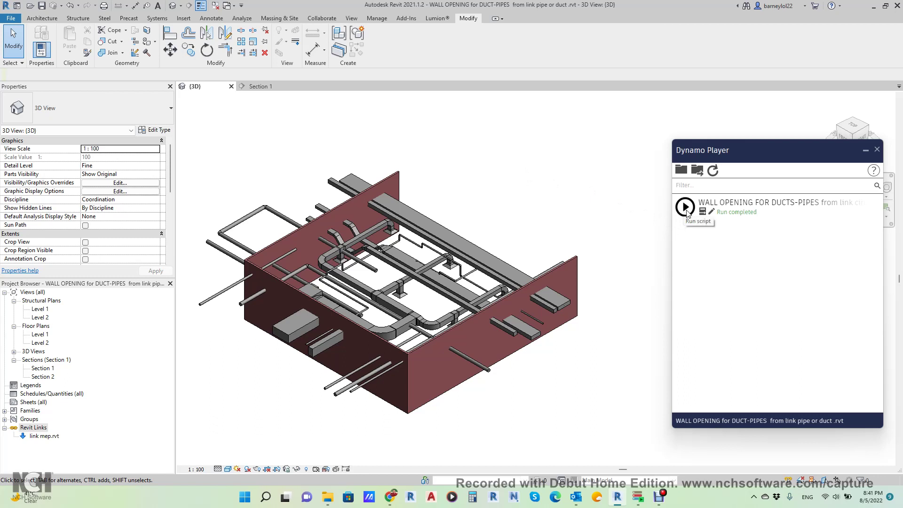
pyautogui.click(702, 212)
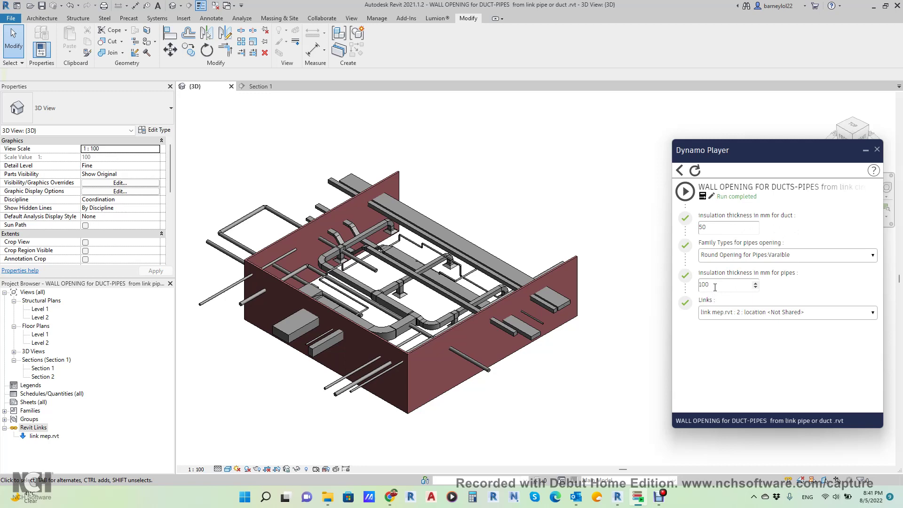
pyautogui.click(719, 262)
pyautogui.click(708, 262)
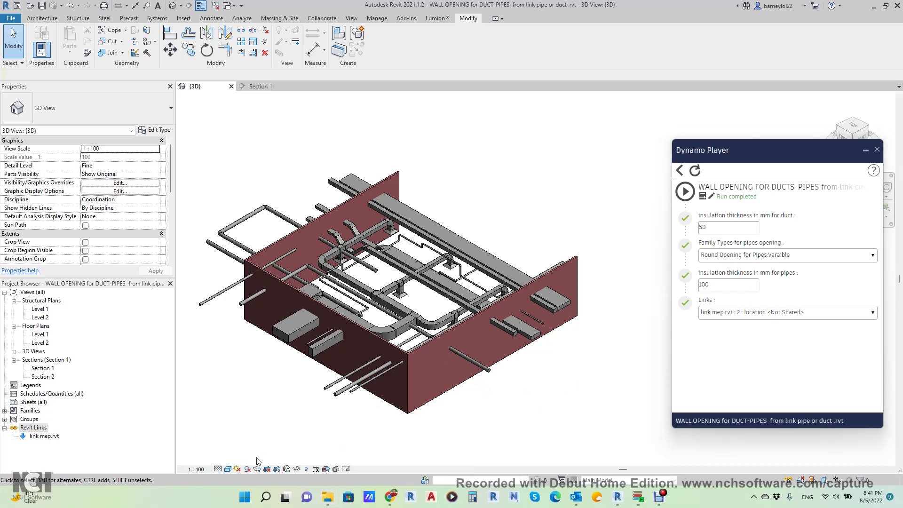
pyautogui.hotkey('alt', 'Tab')
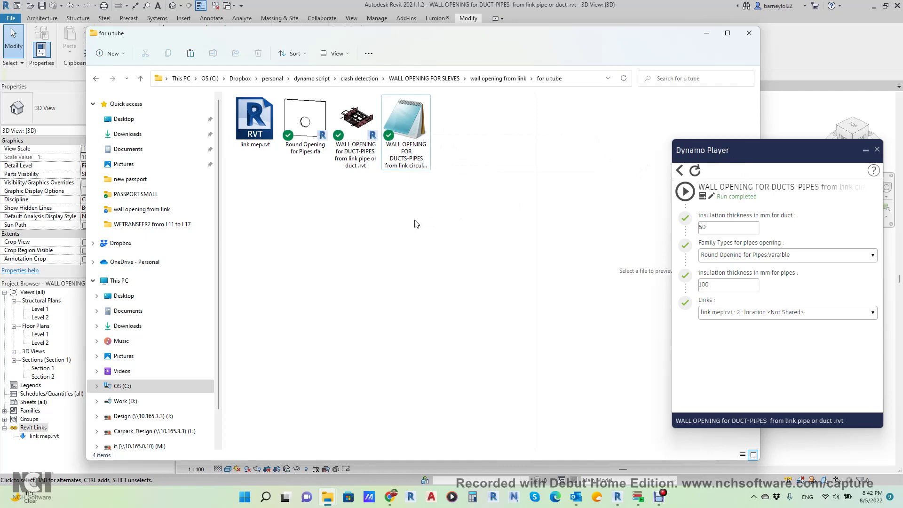
# - Run the wall-opening script and pick the right-hand wall so its duct and pipe openings are cut
pyautogui.click(708, 35)
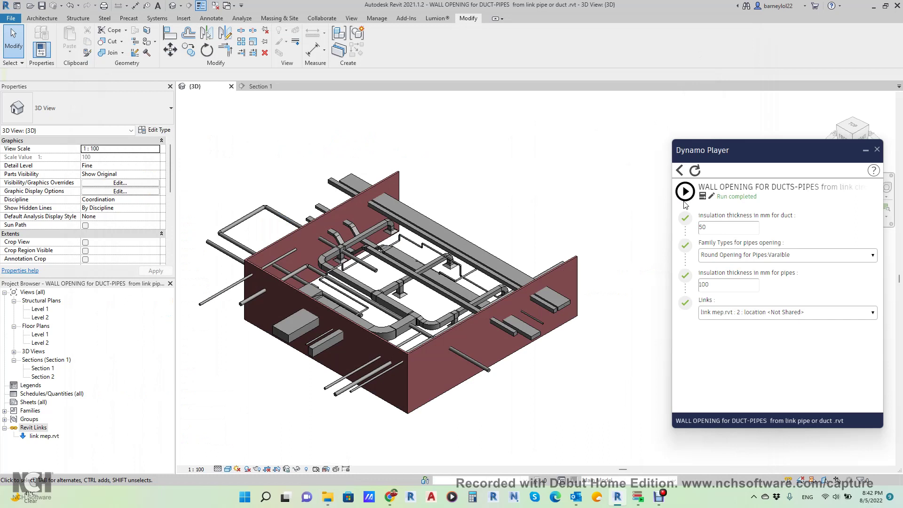
pyautogui.click(686, 191)
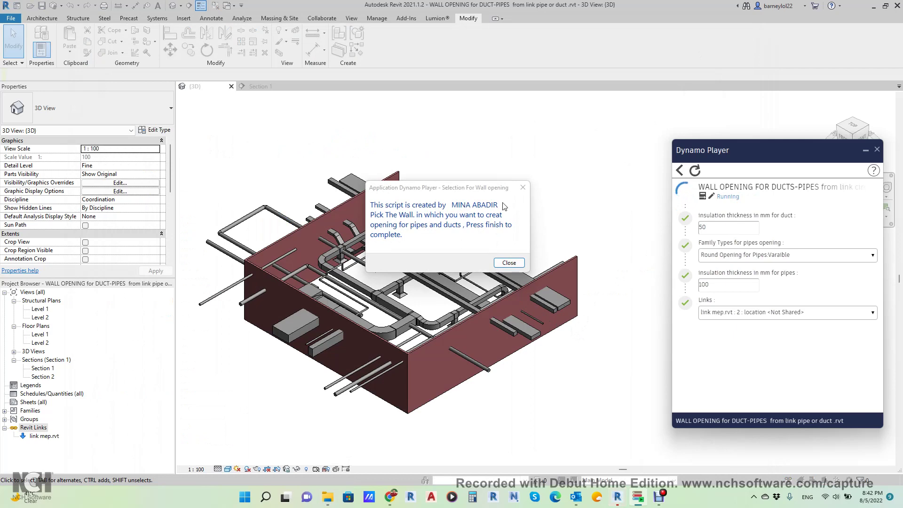
pyautogui.click(517, 266)
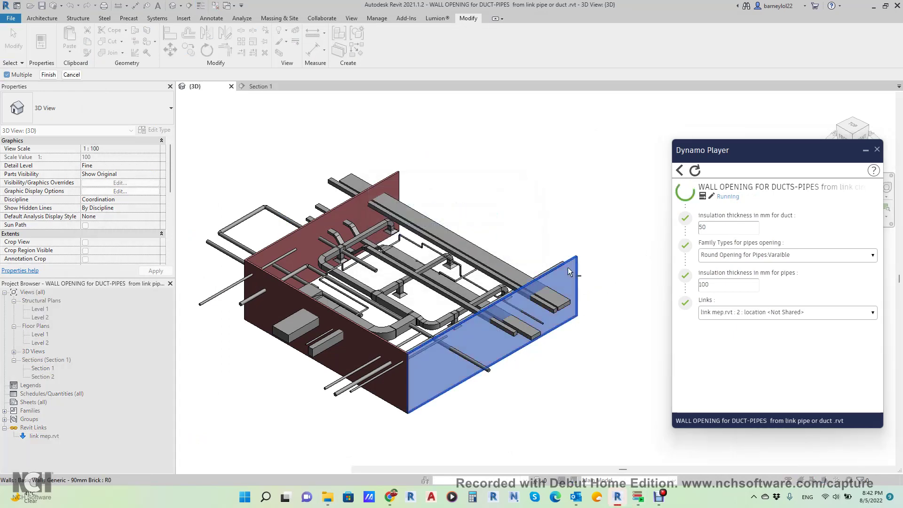
pyautogui.click(555, 310)
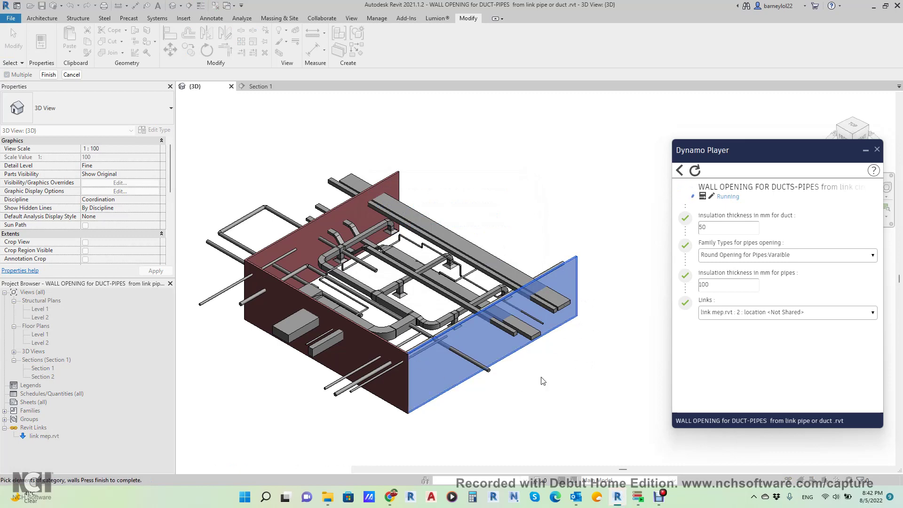
pyautogui.click(49, 74)
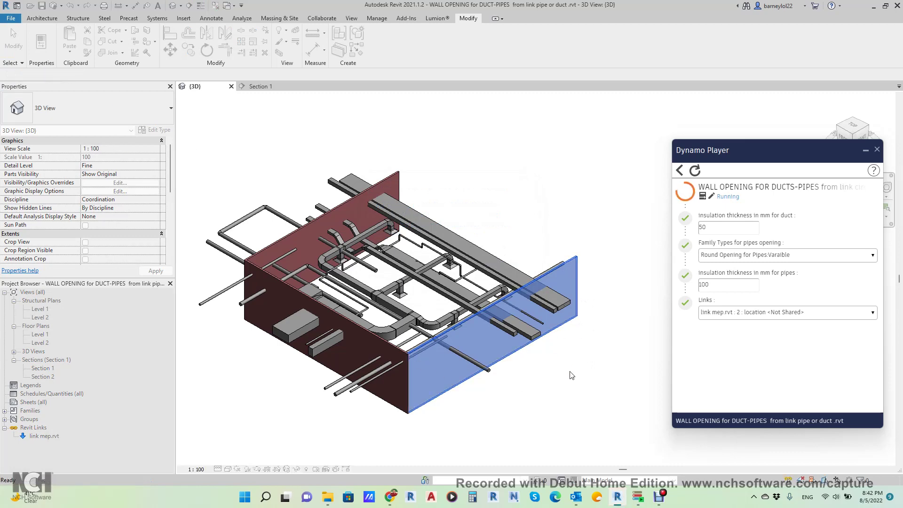
pyautogui.scroll(5, 563, 373)
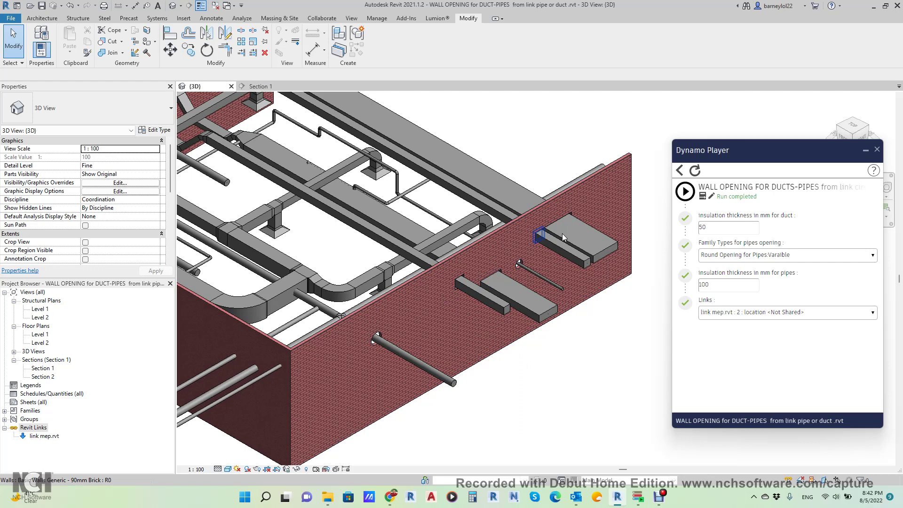
# - Zoom in and out around the new openings in the right-hand wall
pyautogui.scroll(-3, 548, 383)
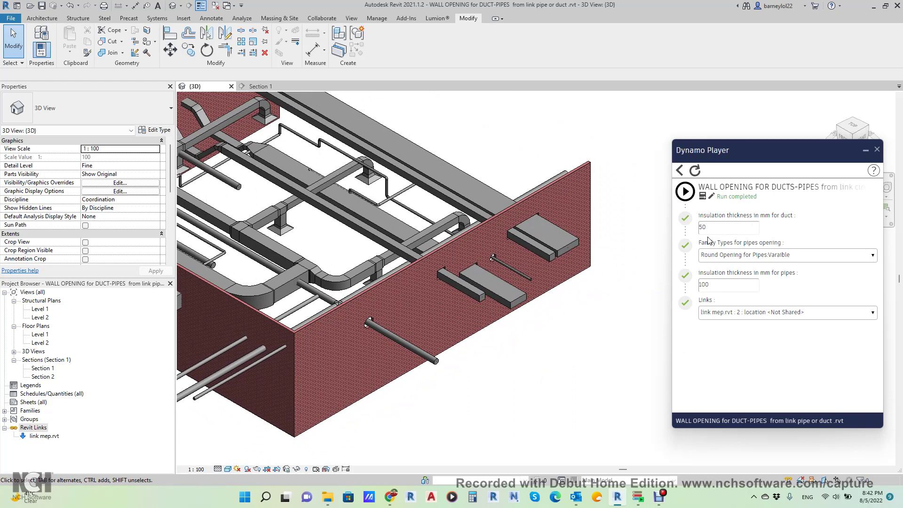
pyautogui.scroll(5, 510, 240)
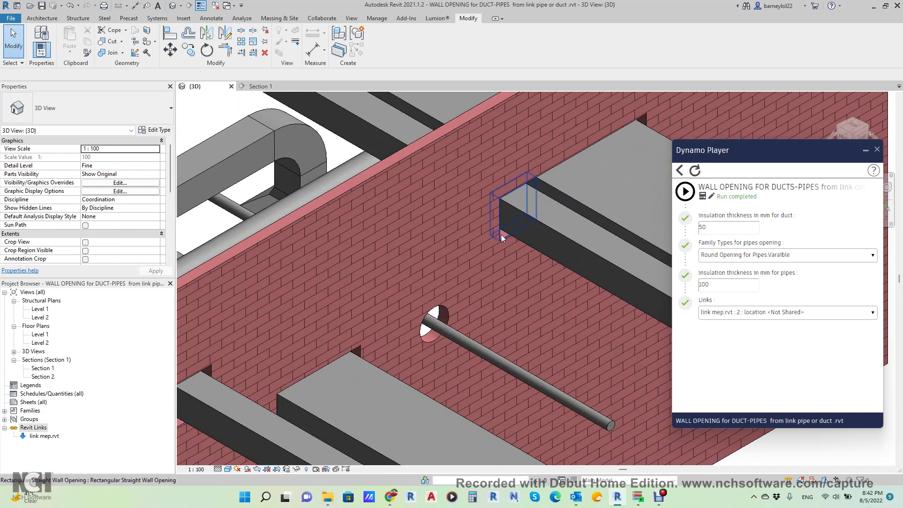
pyautogui.scroll(-5, 501, 234)
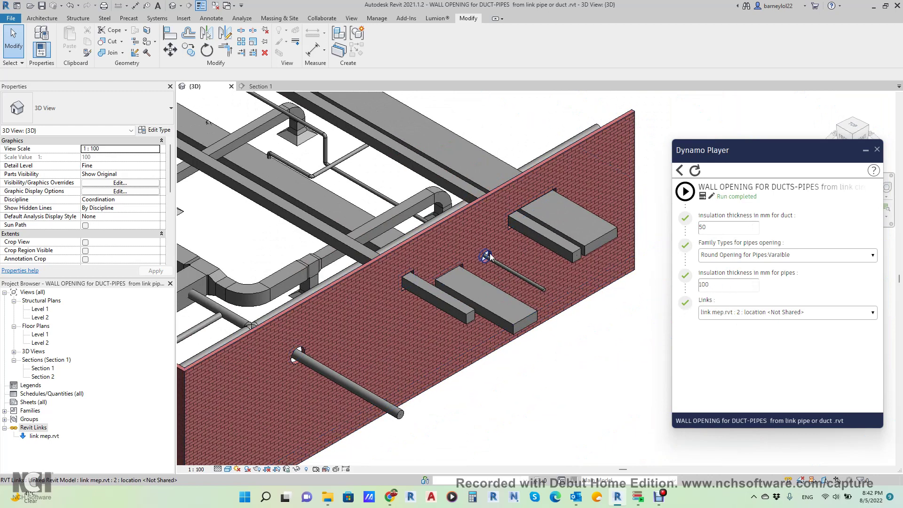
pyautogui.scroll(-2, 484, 259)
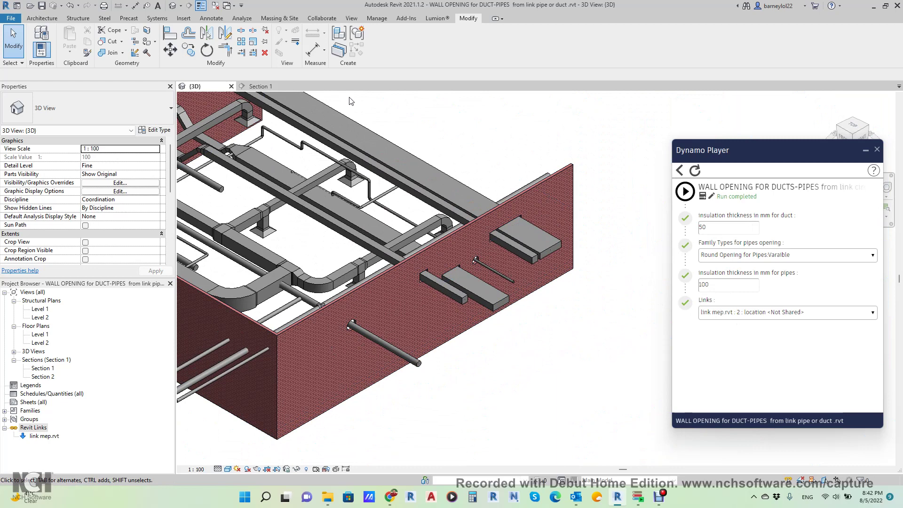
# - In Section 1, start measuring at the opening's corner, then cancel the measurement
pyautogui.click(262, 88)
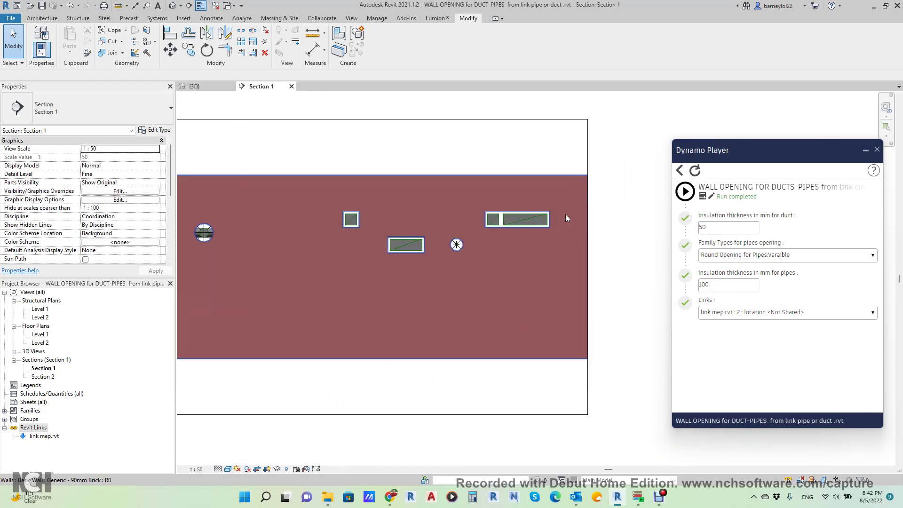
pyautogui.click(312, 32)
pyautogui.scroll(8, 478, 212)
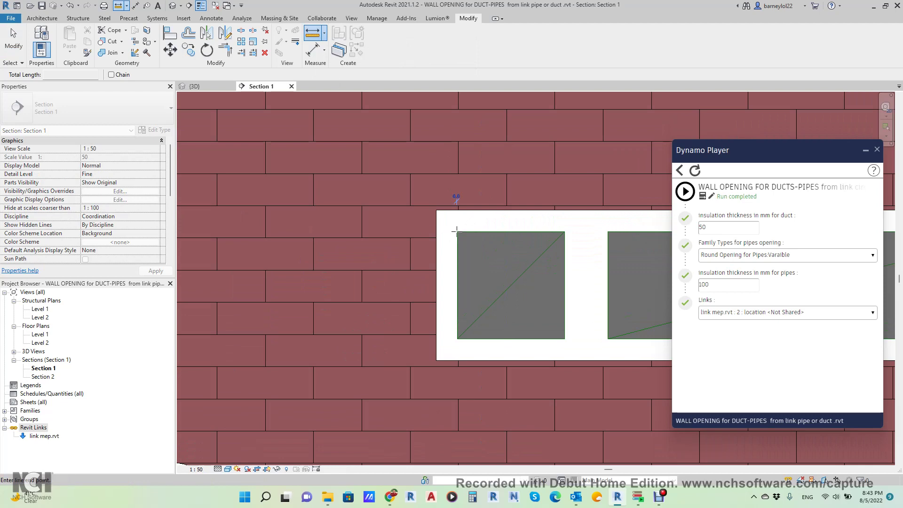
pyautogui.click(458, 232)
pyautogui.scroll(-5, 438, 231)
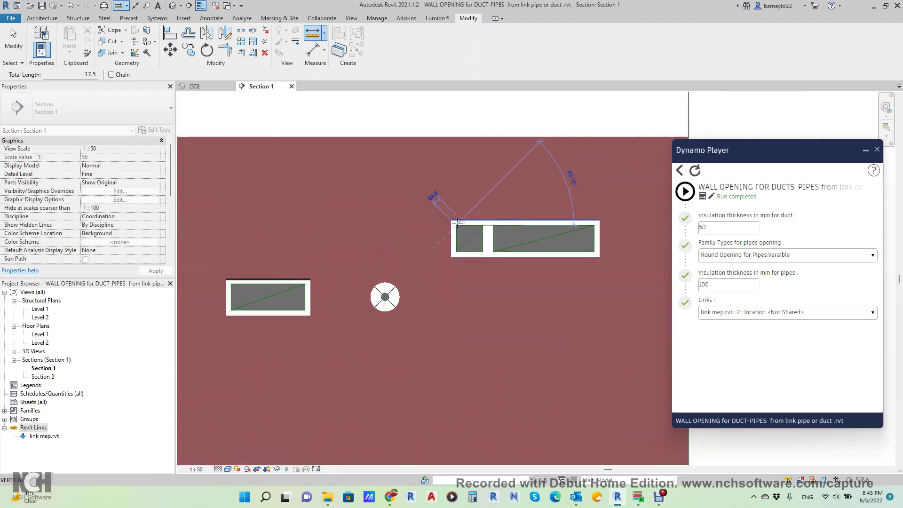
pyautogui.scroll(3, 452, 227)
pyautogui.press('Escape')
pyautogui.press('Escape')
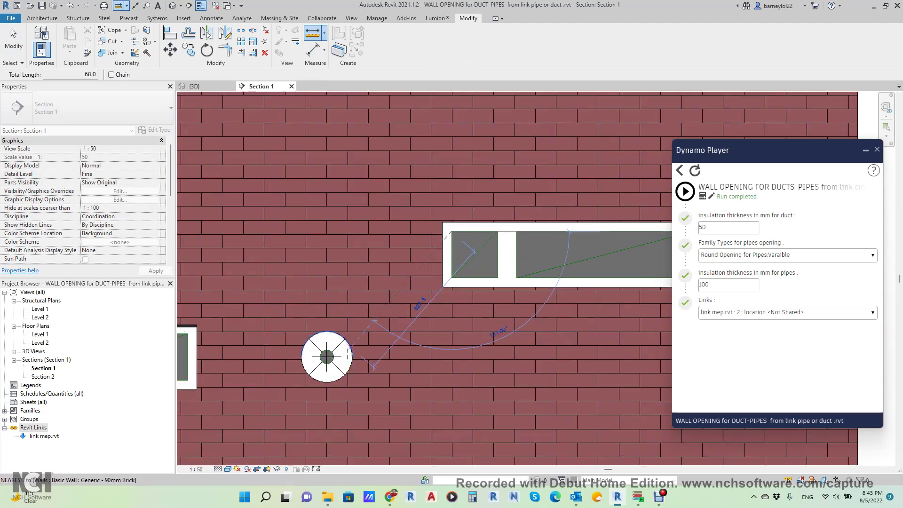
pyautogui.scroll(3, 339, 361)
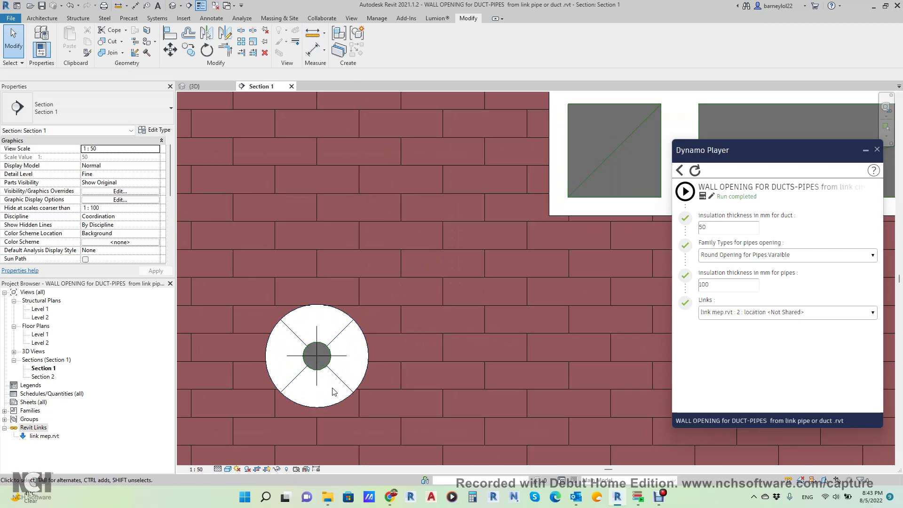
pyautogui.scroll(2, 332, 358)
# - Measure from the pipe centre to the opening edge to confirm 100 mm clearance, then return to 3D
pyautogui.click(312, 33)
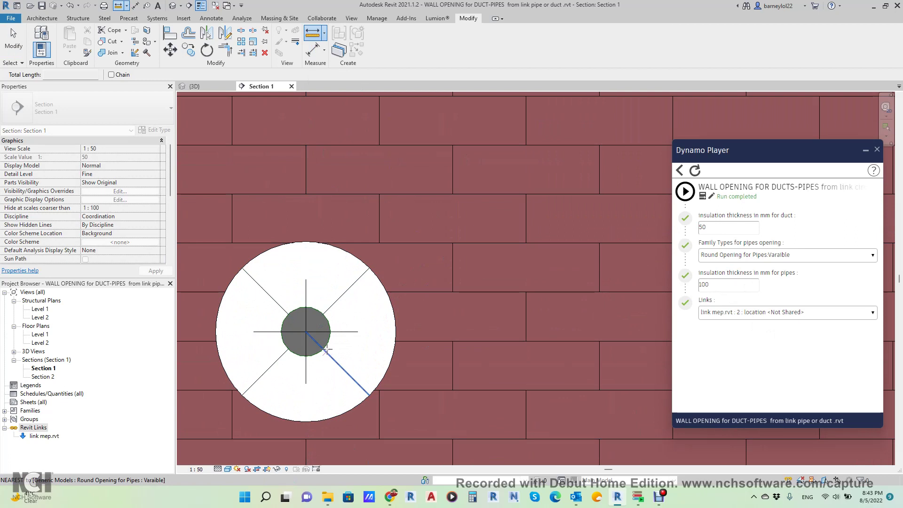
pyautogui.click(331, 331)
pyautogui.click(394, 332)
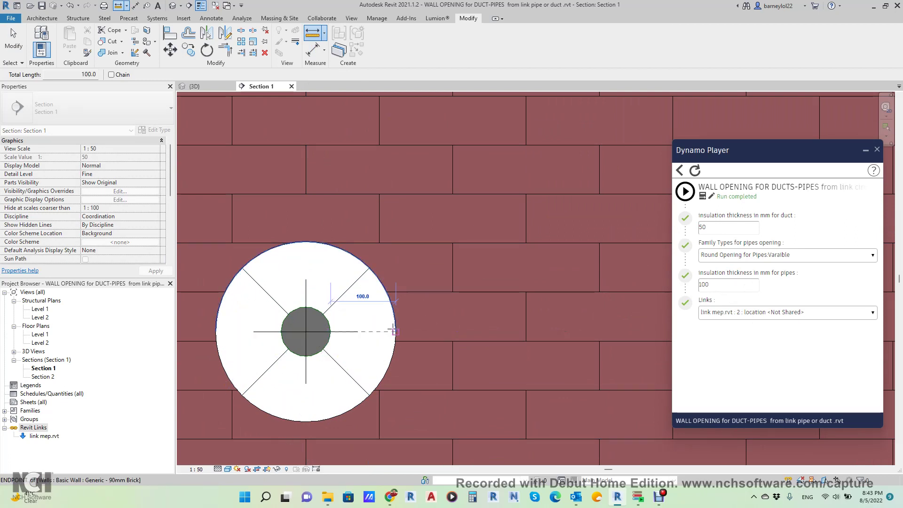
pyautogui.press('Escape')
pyautogui.press('Escape')
pyautogui.scroll(-5, 396, 313)
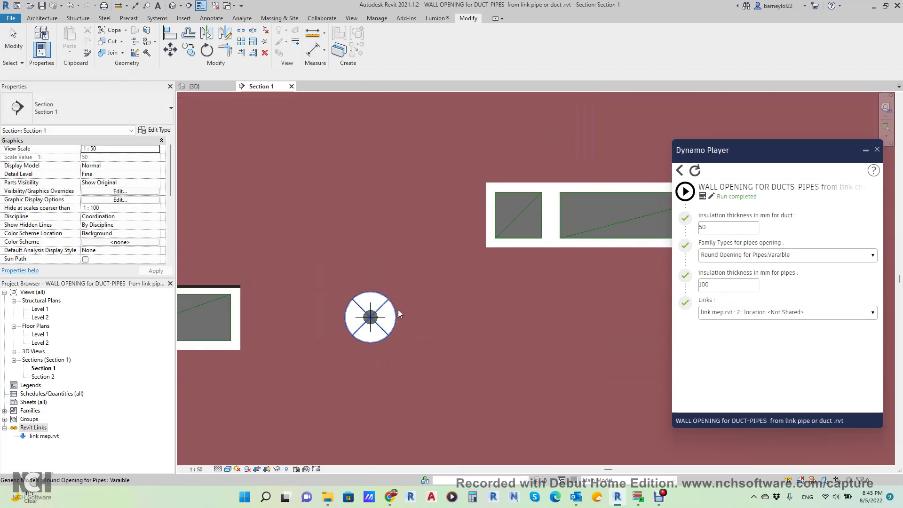
pyautogui.scroll(-3, 404, 305)
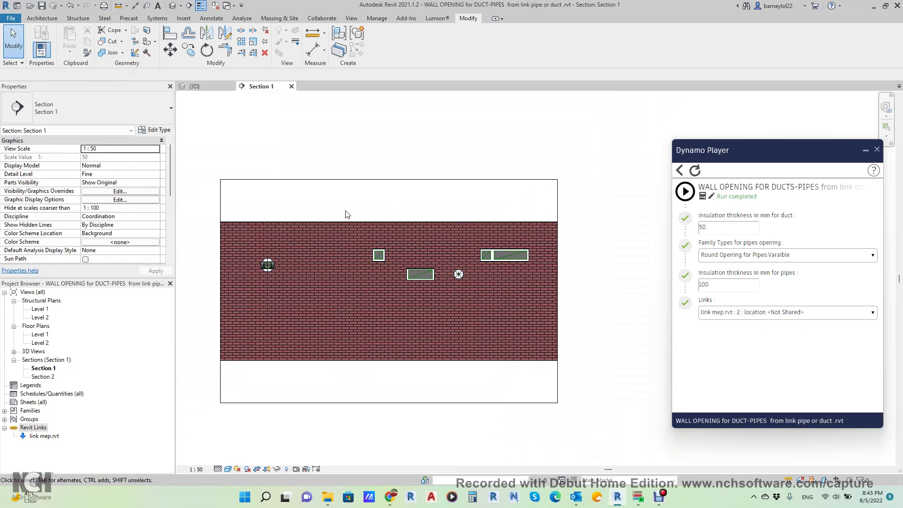
pyautogui.click(193, 87)
# - Change duct insulation to 100 and pipe insulation to 50, then run the wall-opening script again
pyautogui.scroll(-3, 539, 415)
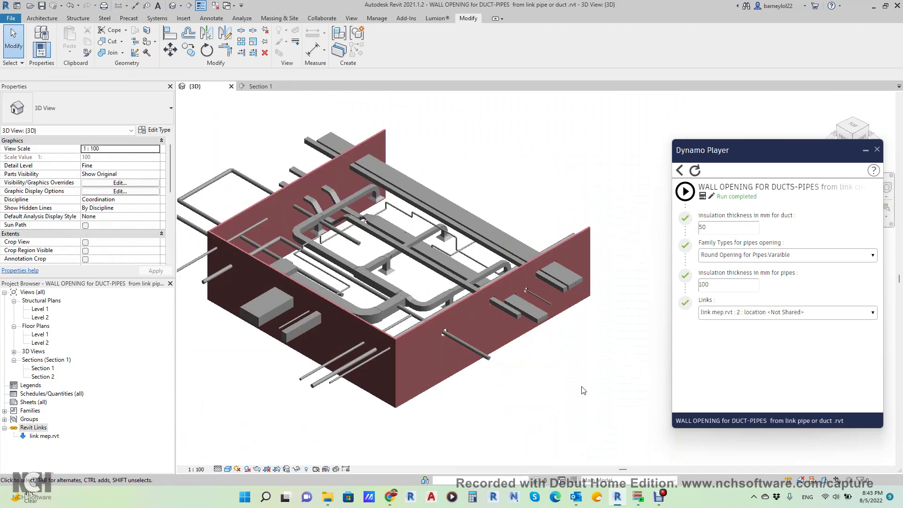
pyautogui.moveTo(537, 413); pyautogui.dragTo(539, 415, button='middle')
pyautogui.scroll(5, 369, 337)
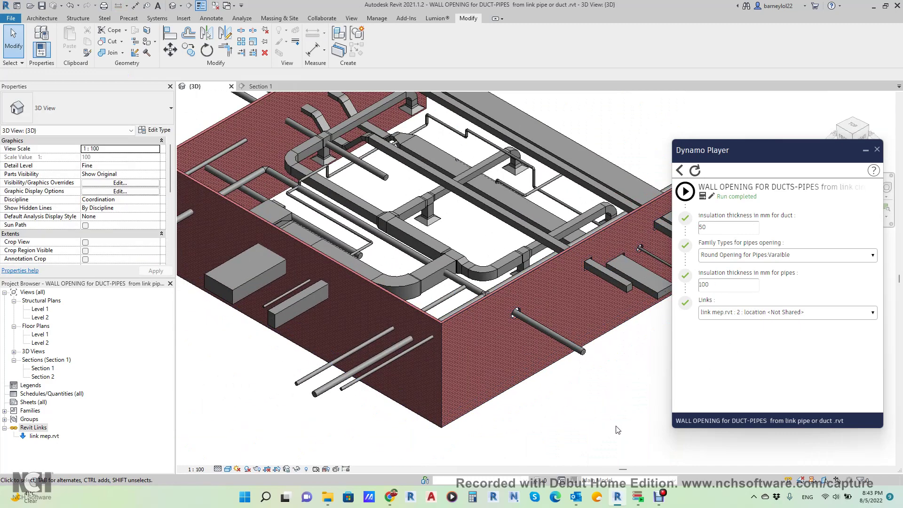
pyautogui.moveTo(722, 233); pyautogui.dragTo(690, 226)
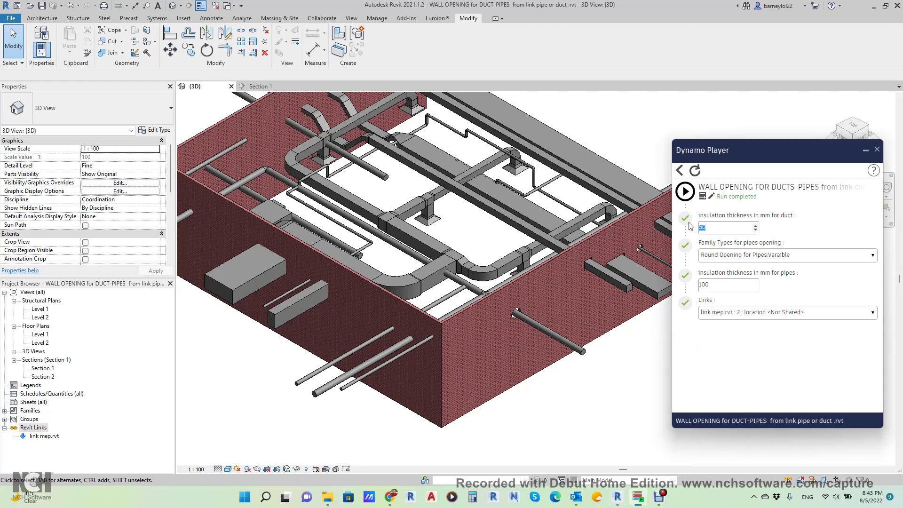
pyautogui.write('4')
pyautogui.moveTo(729, 286); pyautogui.dragTo(663, 292)
pyautogui.moveTo(627, 416)
pyautogui.keyDown('shift'); pyautogui.mouseDown(button='middle')
pyautogui.moveTo(597, 411)
pyautogui.moveTo(581, 367)
pyautogui.moveTo(522, 424)
pyautogui.mouseUp(button='middle'); pyautogui.keyUp('shift')
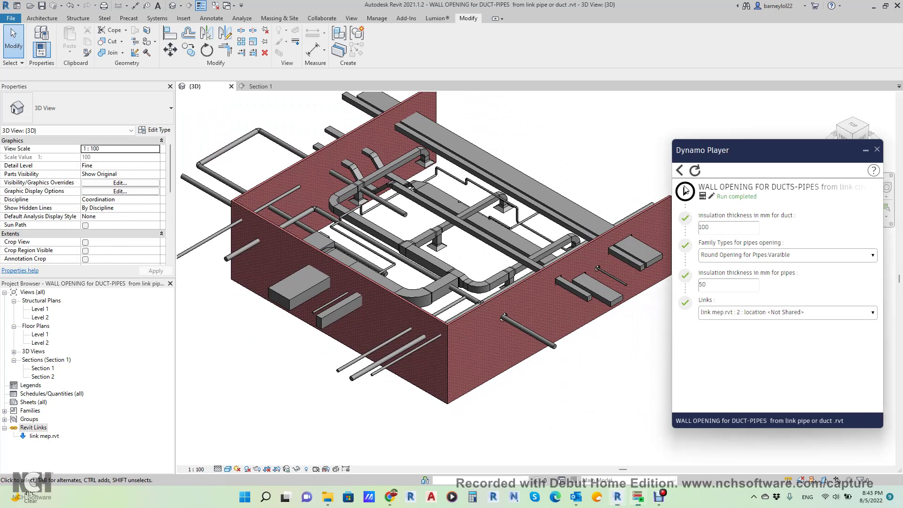
pyautogui.click(685, 189)
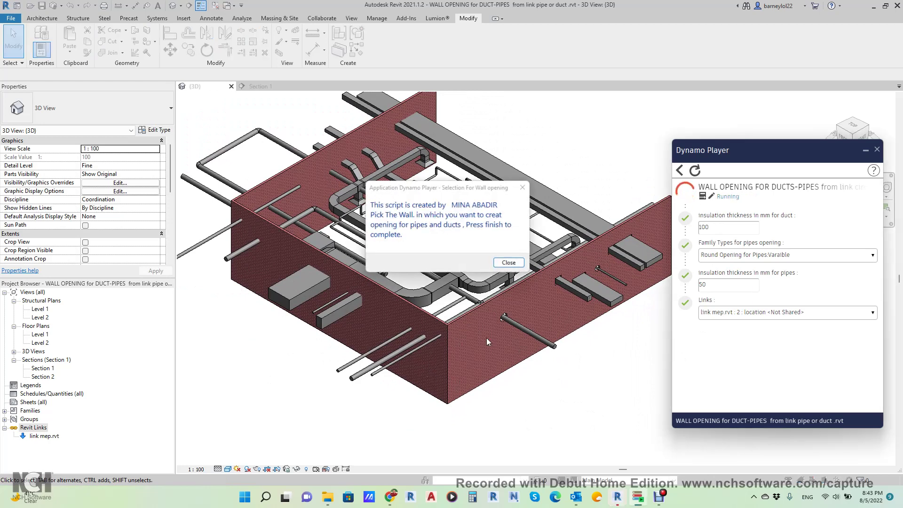
# - Pick the left brick wall to receive openings, then zoom and orbit to inspect them
pyautogui.click(509, 262)
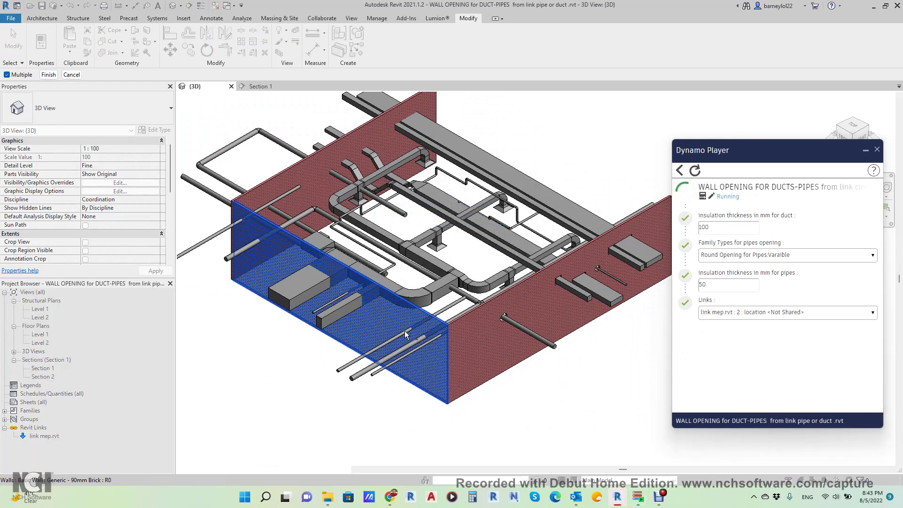
pyautogui.click(277, 222)
pyautogui.press('Return')
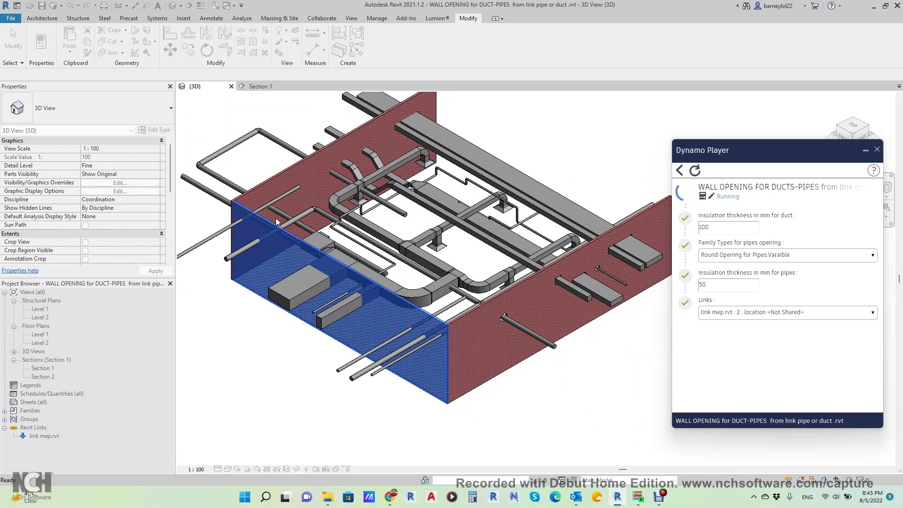
pyautogui.scroll(5, 338, 282)
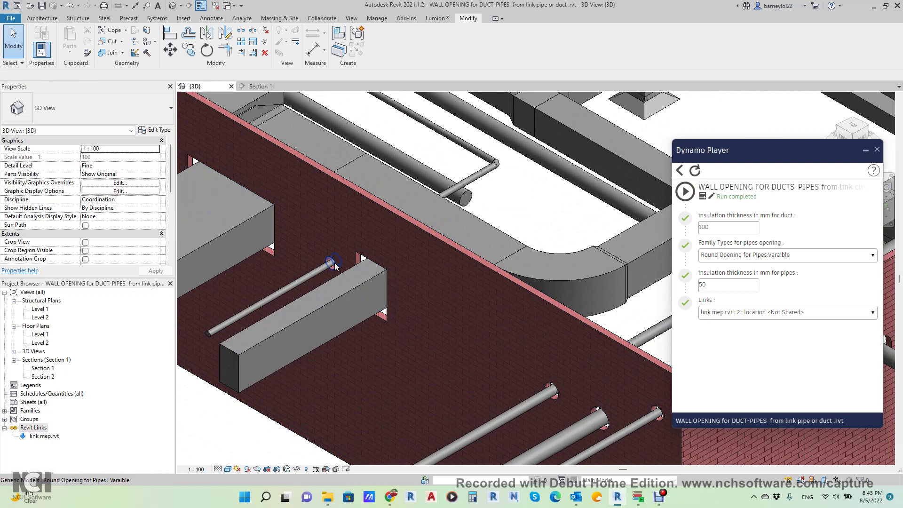
pyautogui.scroll(-5, 334, 265)
pyautogui.keyDown('shift'); pyautogui.moveTo(334, 266); pyautogui.dragTo(475, 347, button='middle'); pyautogui.keyUp('shift')
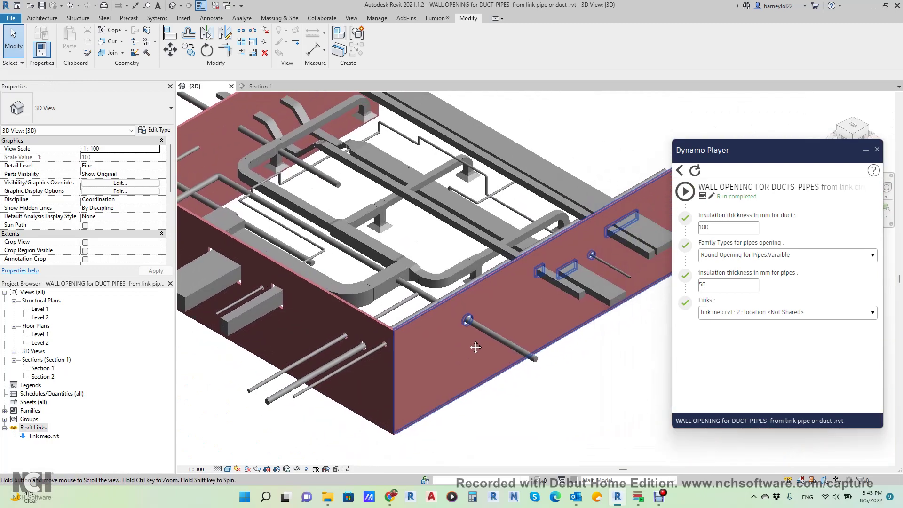
pyautogui.scroll(-3, 475, 348)
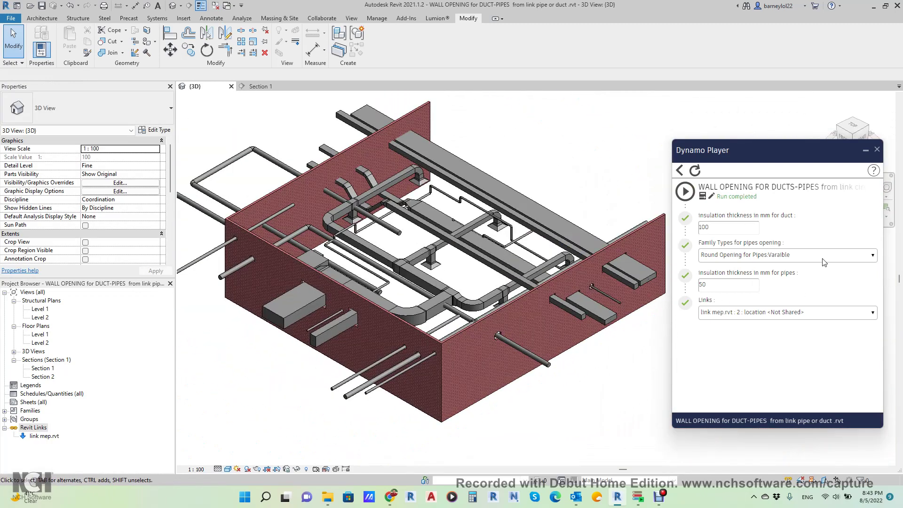
# - Run the script a third time on the back wall, then pan the model back to centre
pyautogui.click(688, 191)
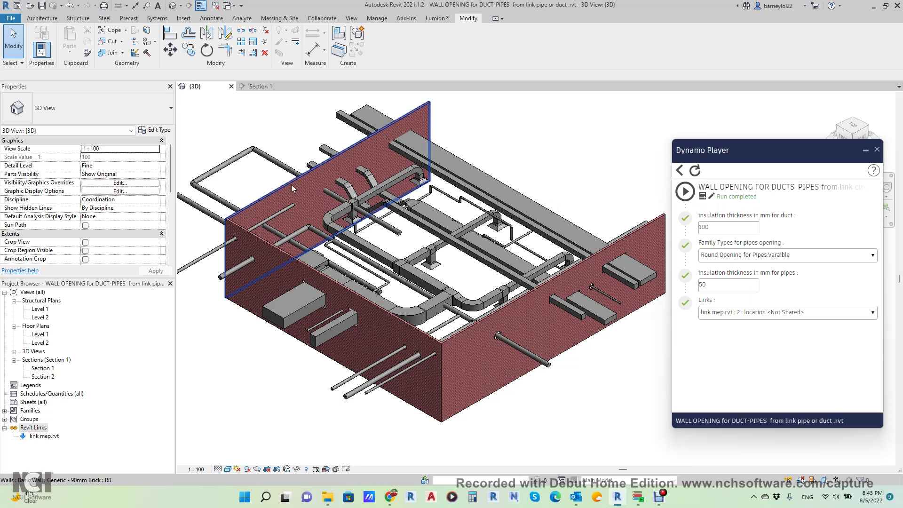
pyautogui.click(688, 191)
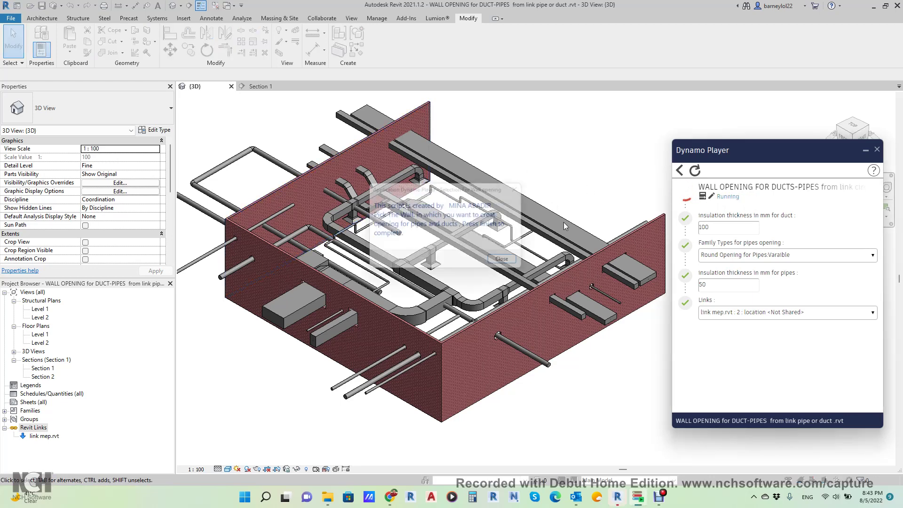
pyautogui.click(502, 259)
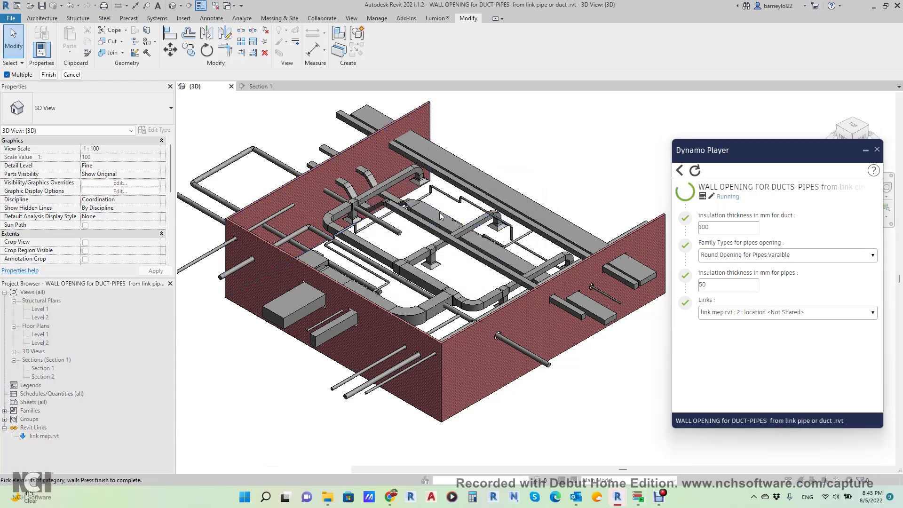
pyautogui.click(330, 170)
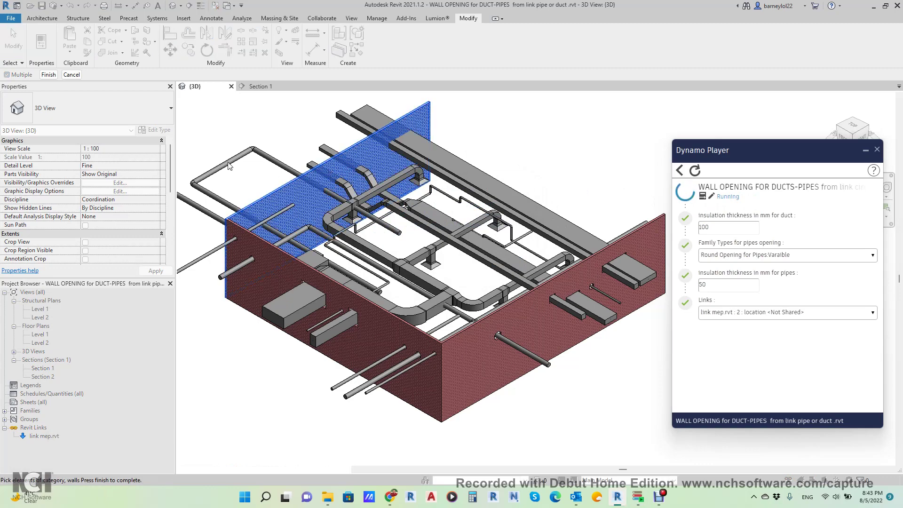
pyautogui.click(48, 74)
pyautogui.scroll(3, 311, 198)
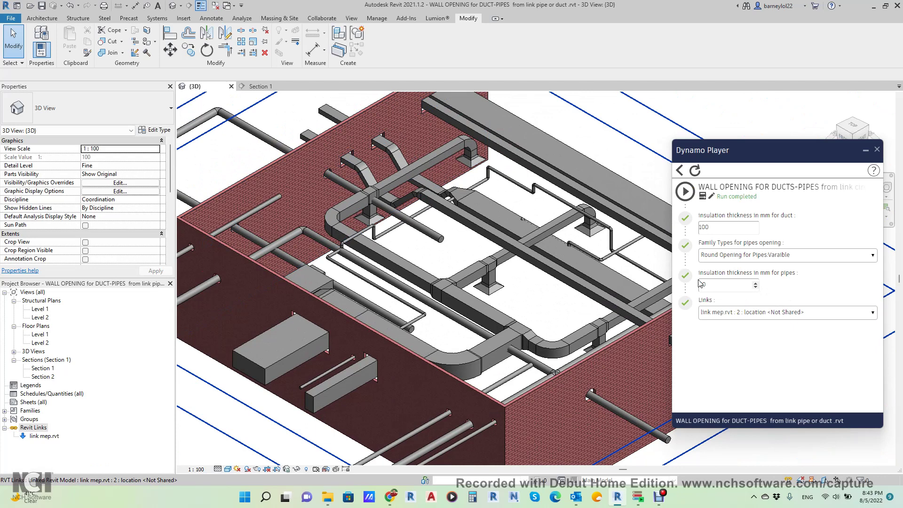
pyautogui.scroll(-5, 426, 293)
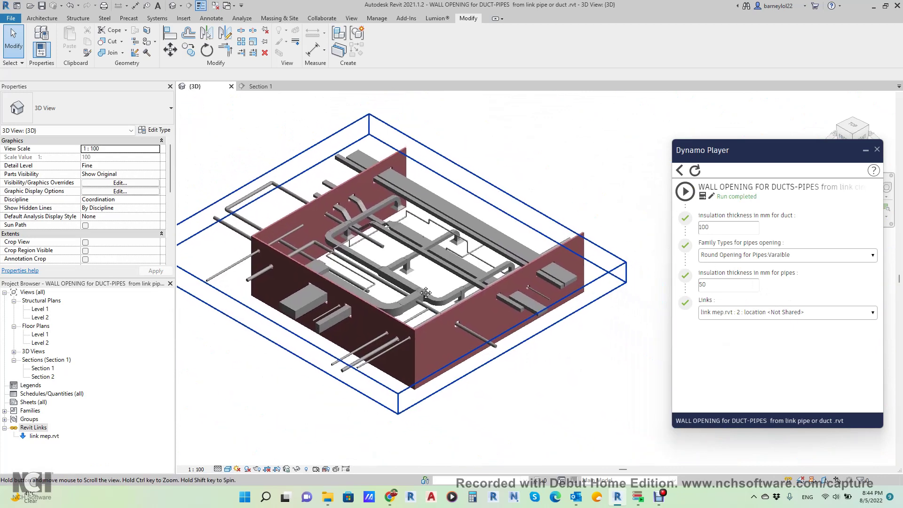
pyautogui.moveTo(425, 293); pyautogui.dragTo(417, 289, button='middle')
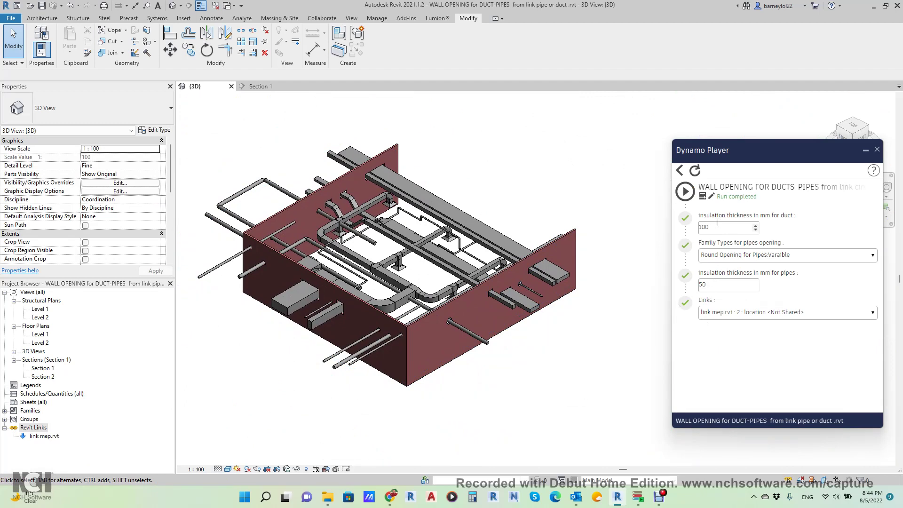
# - Open the Dynamo Player script folder, then bring the 'for u tube' folder window forward
pyautogui.click(680, 170)
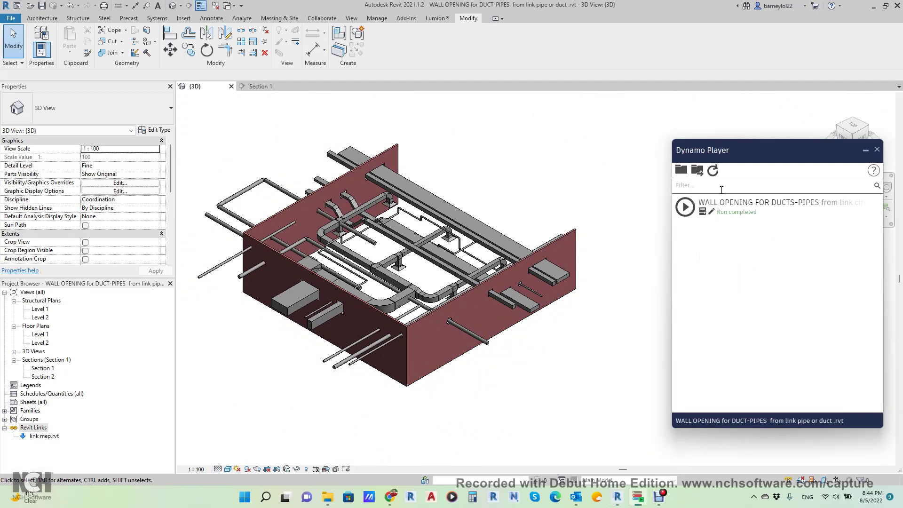
pyautogui.click(697, 172)
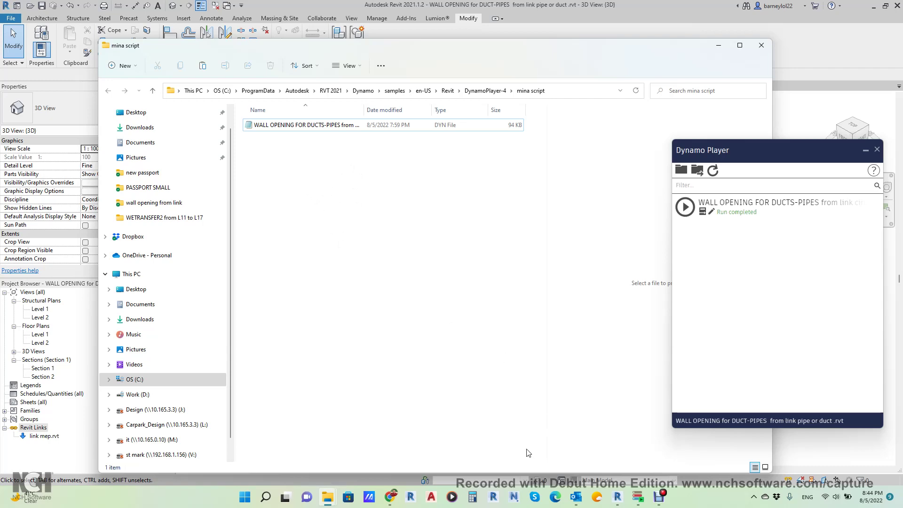
pyautogui.moveTo(328, 501)
pyautogui.click(253, 460)
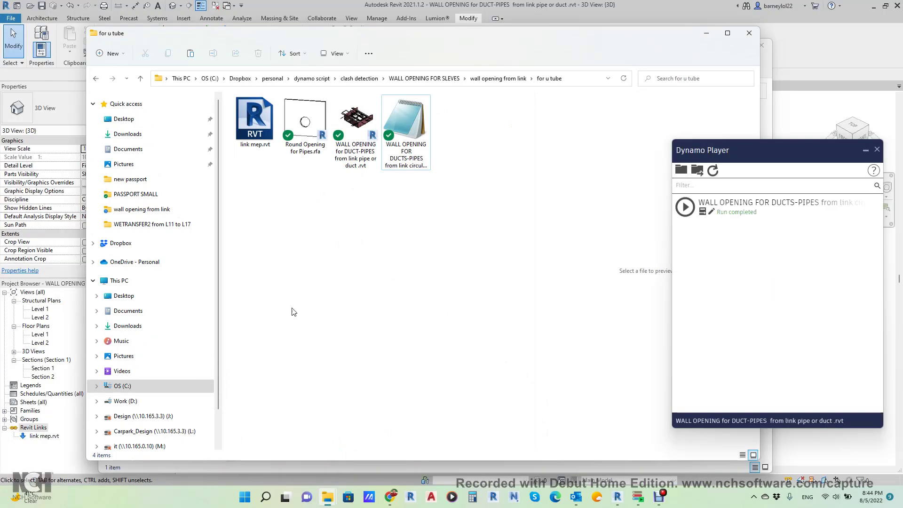
# - Minimize both folder windows, open the wall-opening script for editing, and return to 'for u tube'
pyautogui.click(706, 33)
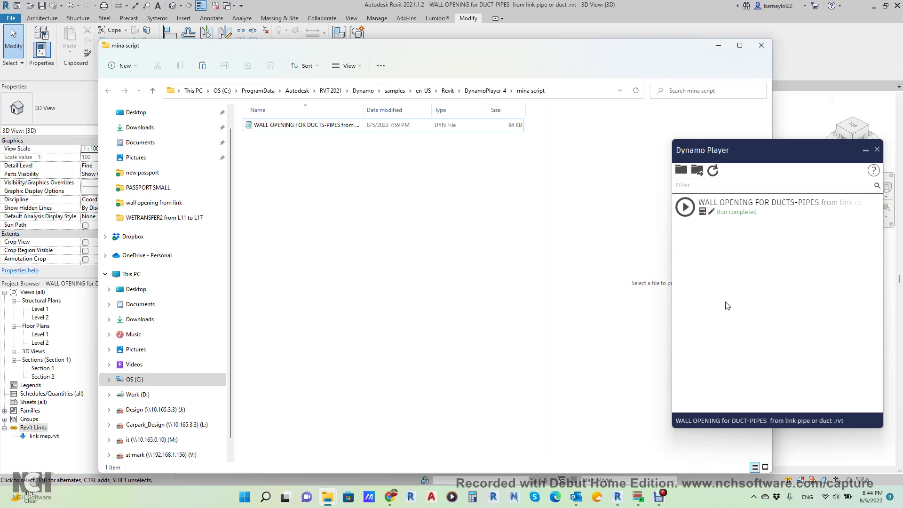
pyautogui.click(720, 46)
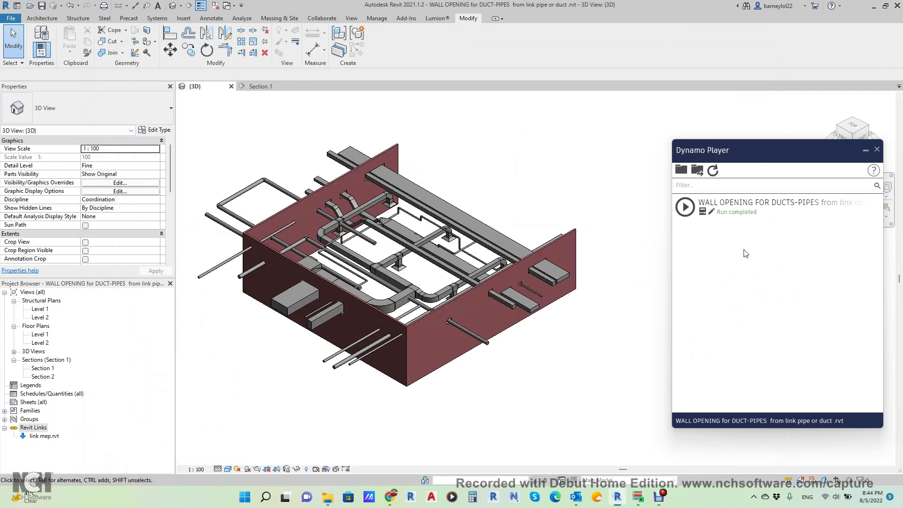
pyautogui.click(712, 213)
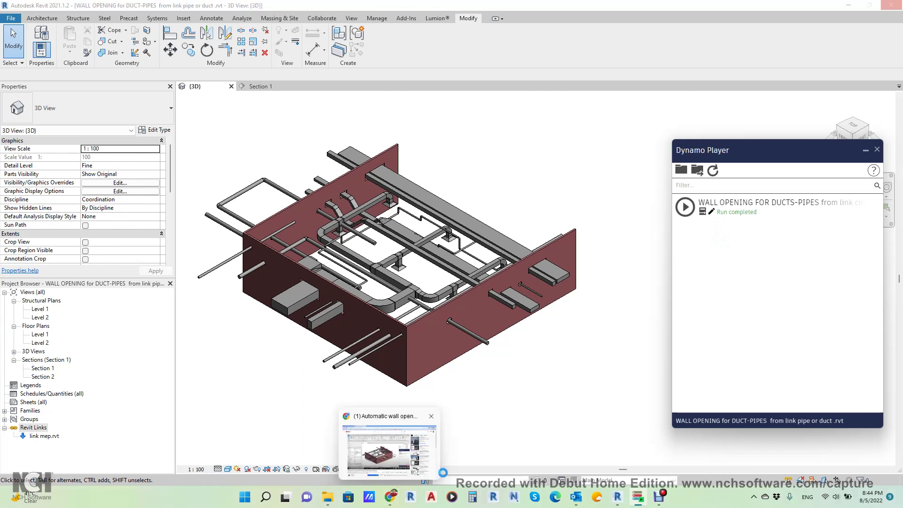
pyautogui.moveTo(332, 502)
pyautogui.click(263, 452)
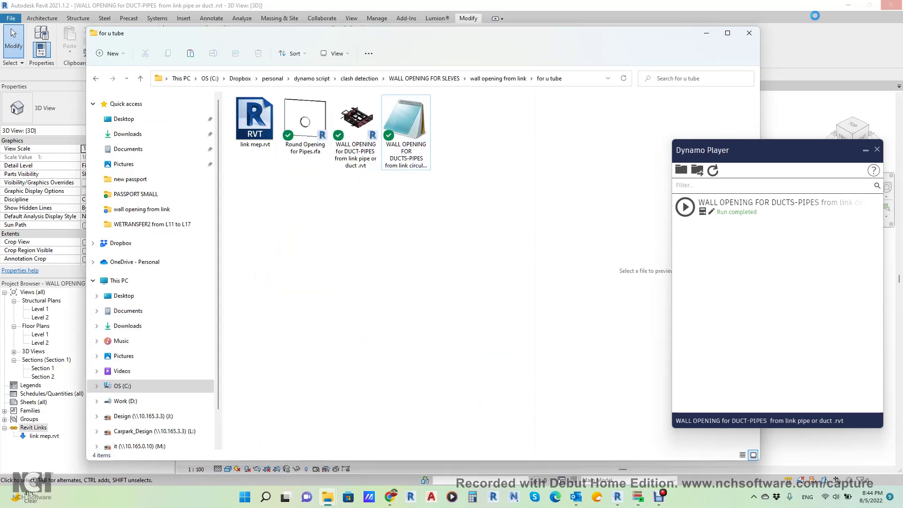
pyautogui.click(706, 35)
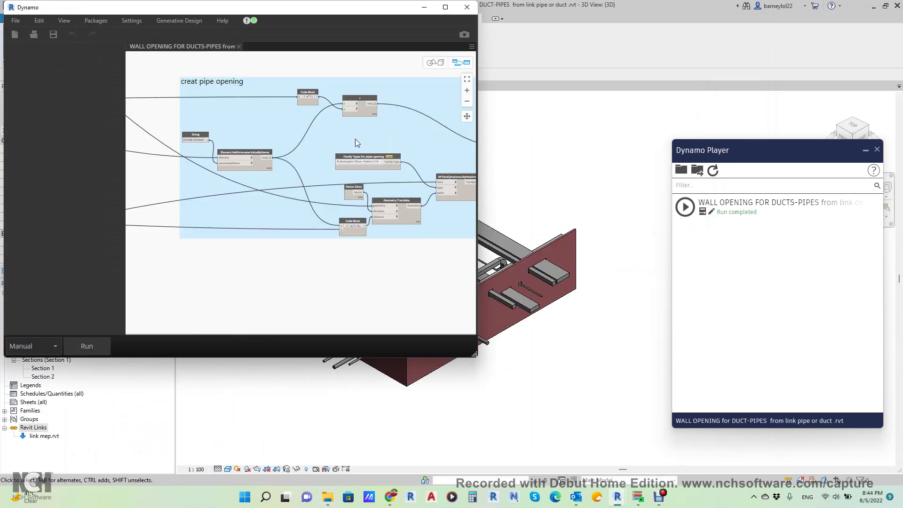
pyautogui.scroll(-6, 287, 297)
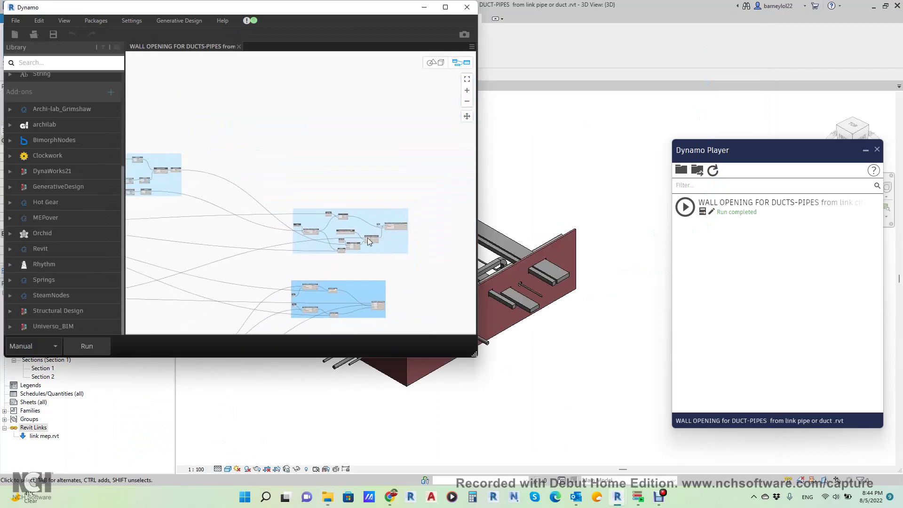
pyautogui.scroll(-5, 306, 221)
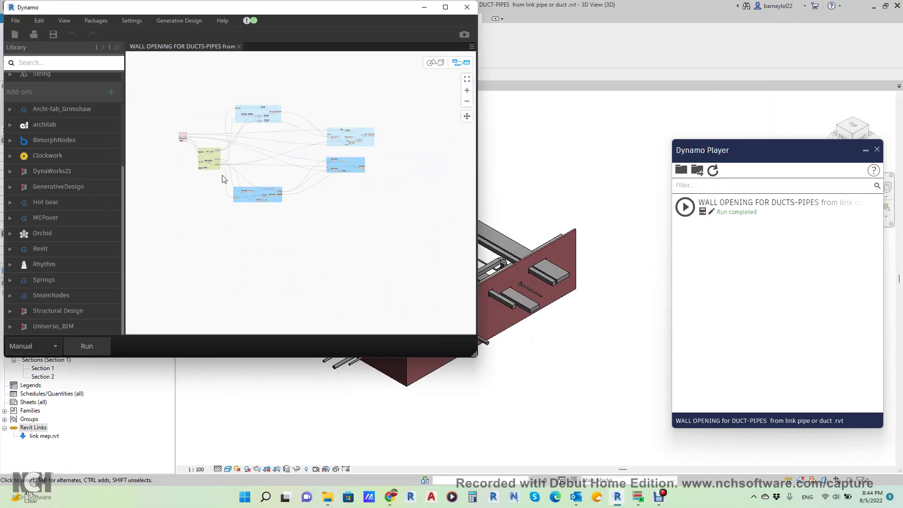
pyautogui.click(65, 21)
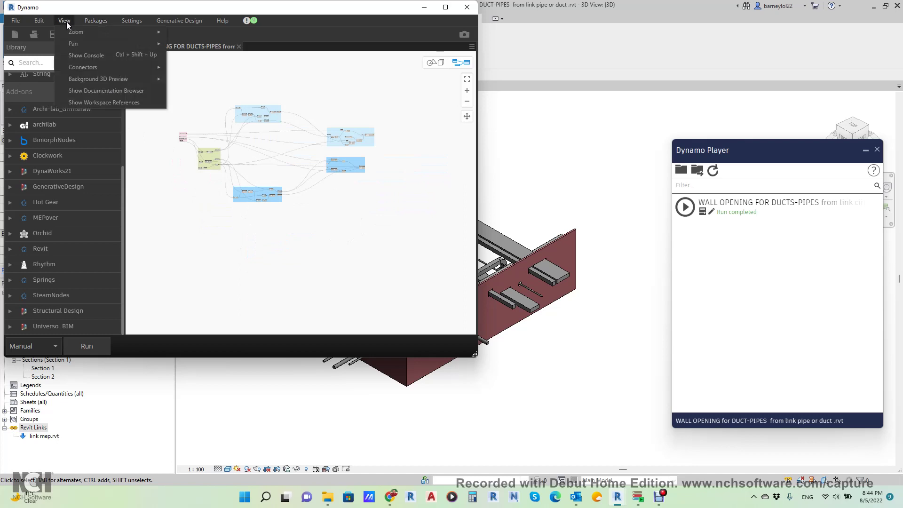
pyautogui.click(86, 102)
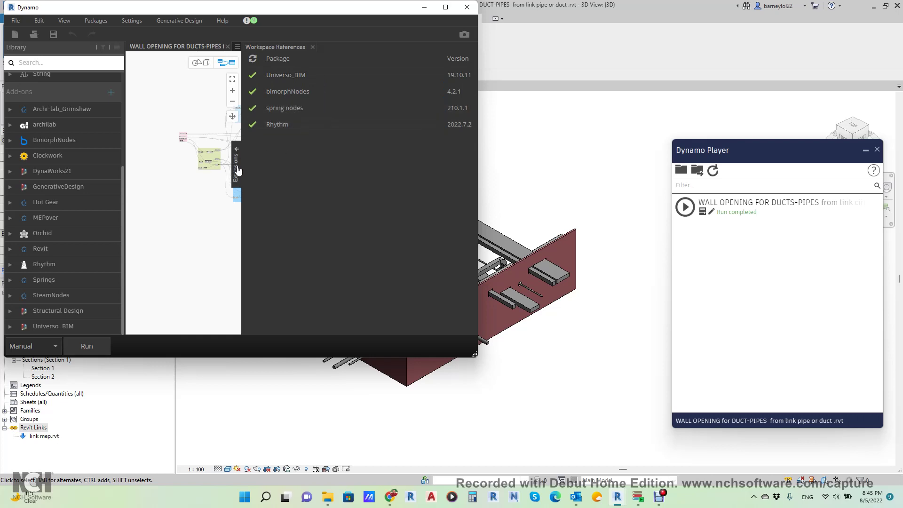
pyautogui.click(236, 147)
# - Start an online package search in Dynamo and move its window beside the canvas
pyautogui.click(97, 19)
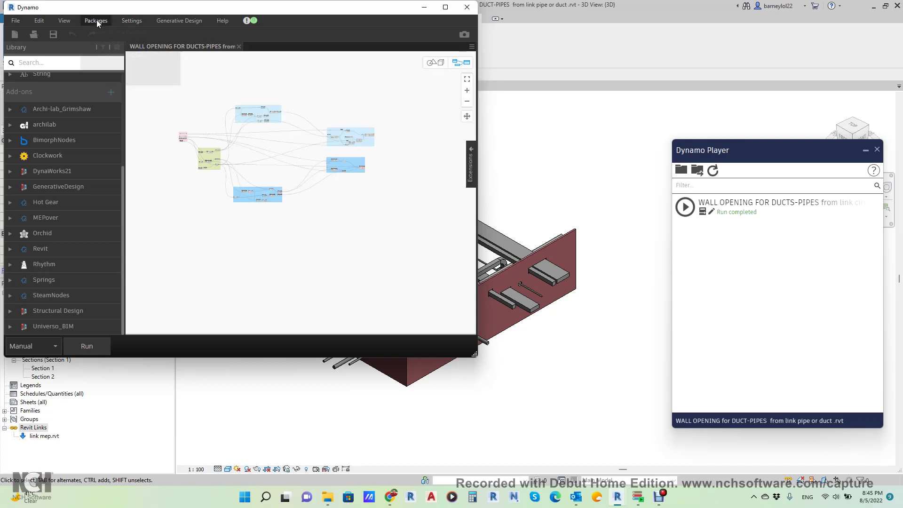
pyautogui.click(114, 32)
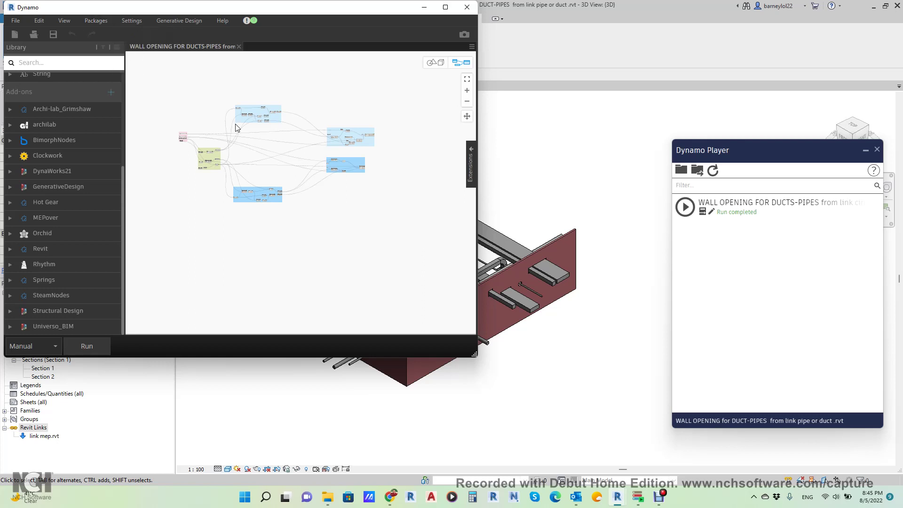
pyautogui.moveTo(238, 51); pyautogui.dragTo(670, 87)
pyautogui.scroll(5, 297, 209)
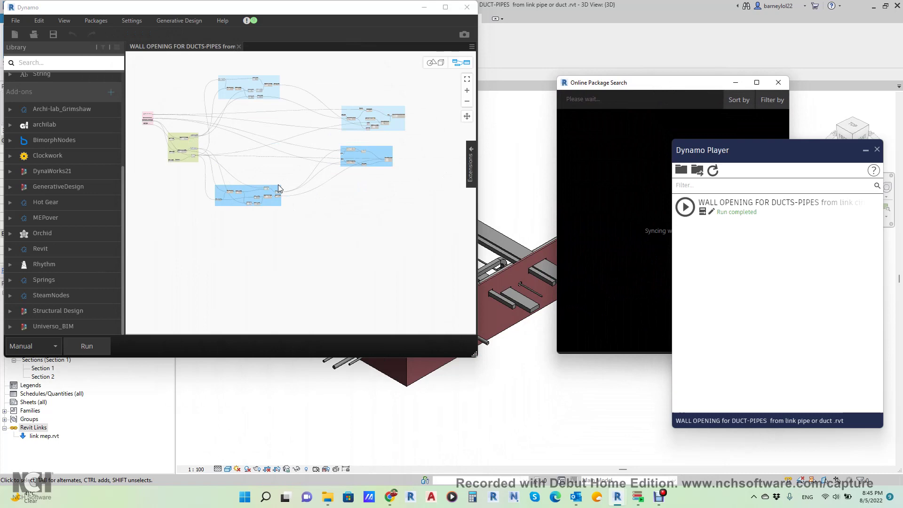
pyautogui.scroll(-2, 329, 238)
pyautogui.scroll(-3, 329, 270)
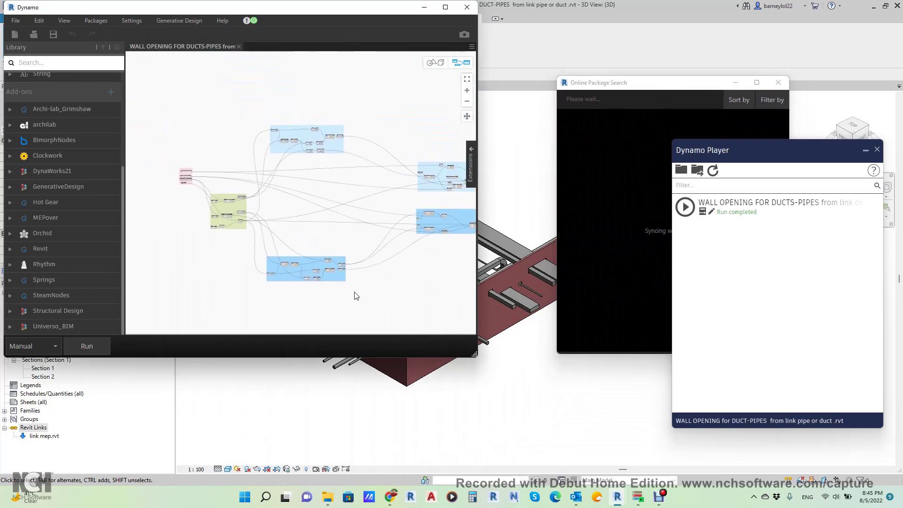
pyautogui.scroll(4, 230, 246)
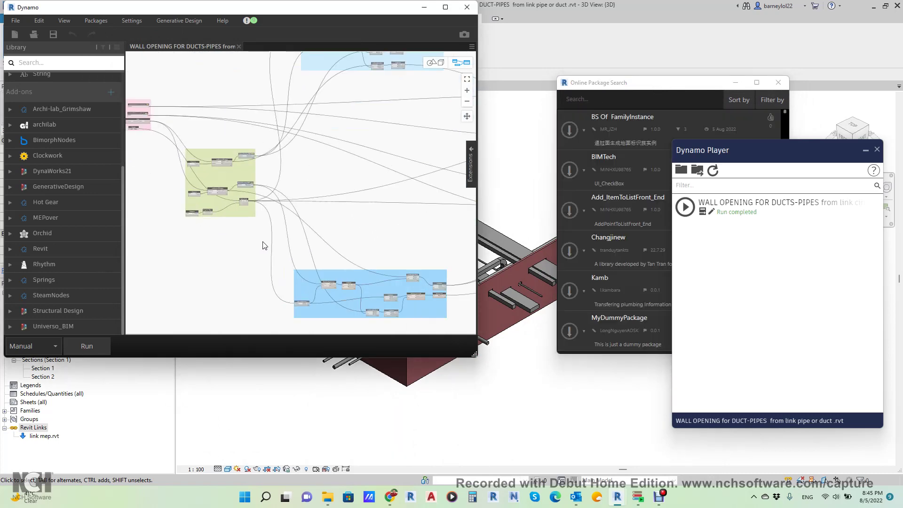
# - Search 'univ' for Universo_BIM, show the package references list again, and close the search window
pyautogui.click(582, 100)
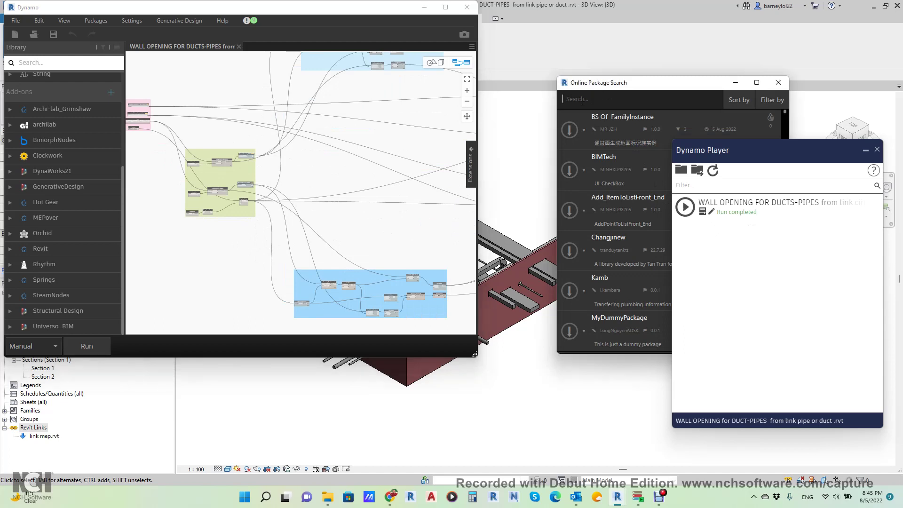
pyautogui.click(470, 162)
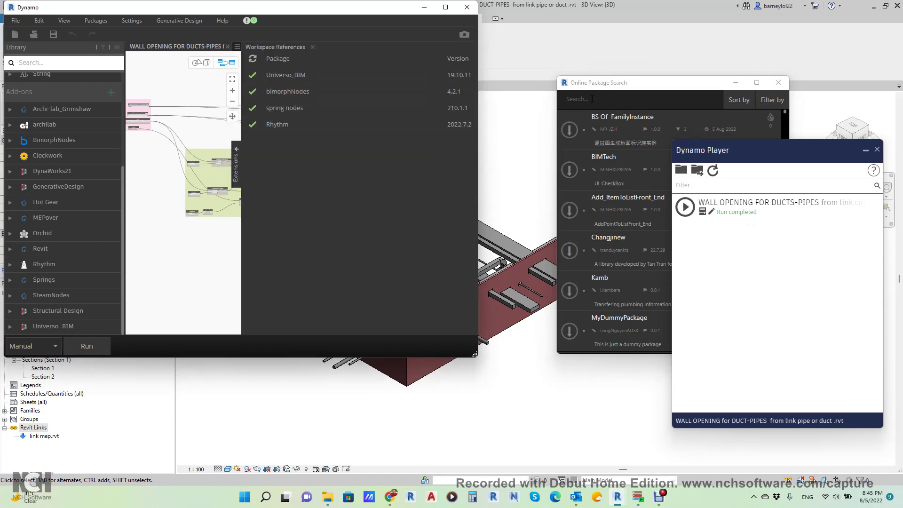
pyautogui.click(577, 100)
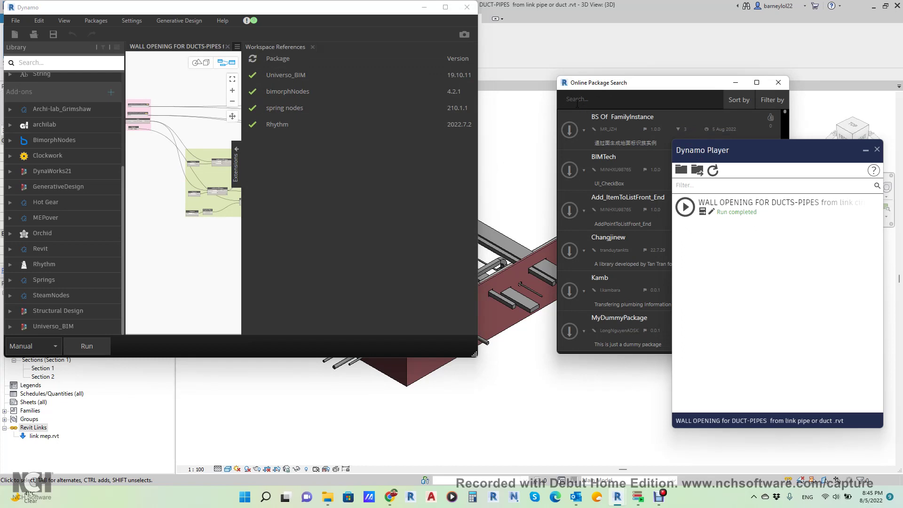
pyautogui.write('univ')
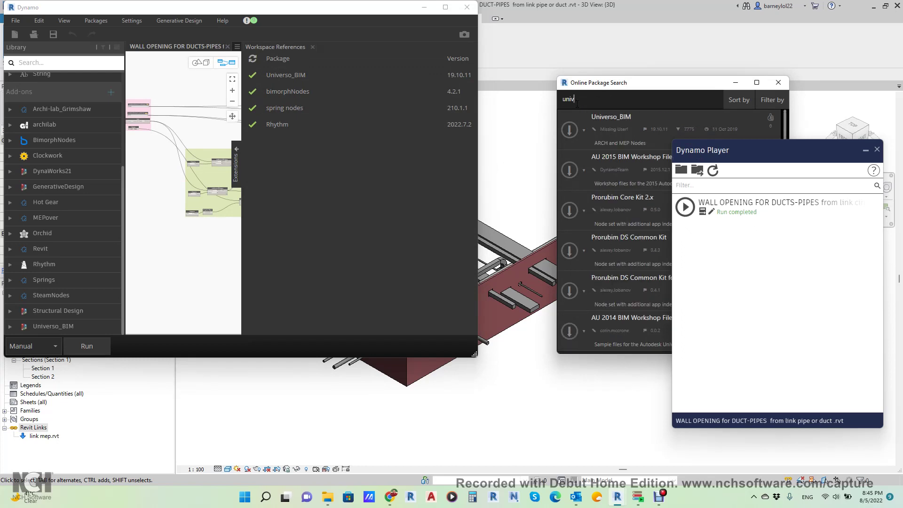
pyautogui.moveTo(780, 150); pyautogui.dragTo(810, 172)
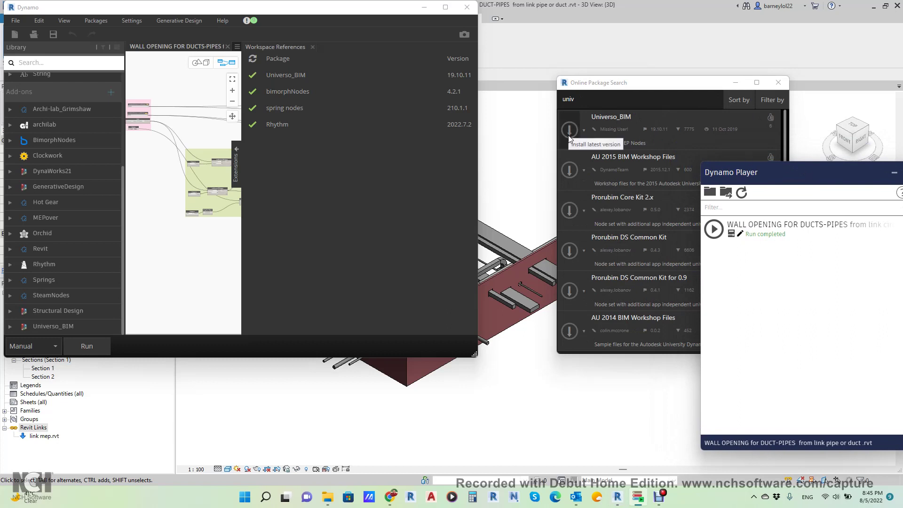
pyautogui.click(778, 82)
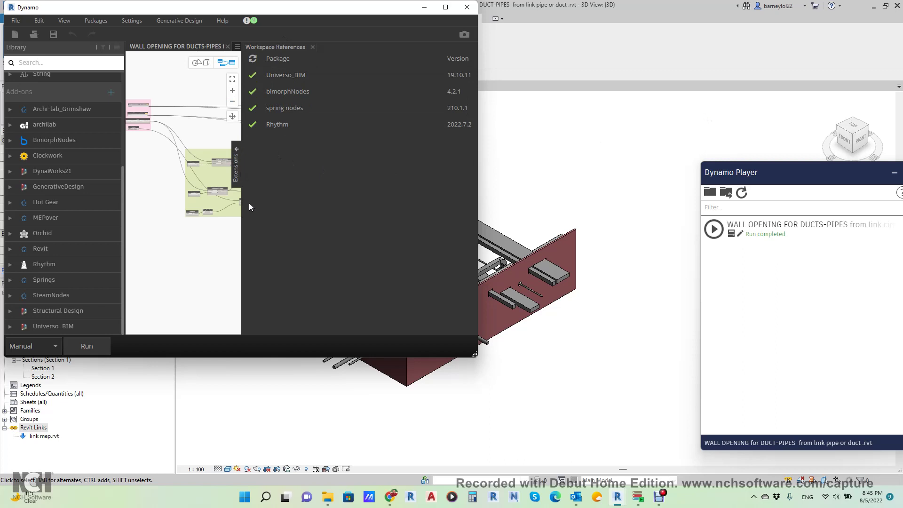
# - Hide the package references and zoom around the DUCT AND PIPES CATEGORY group's Pipes, Ducts and Walls nodes
pyautogui.click(237, 165)
pyautogui.scroll(-4, 347, 207)
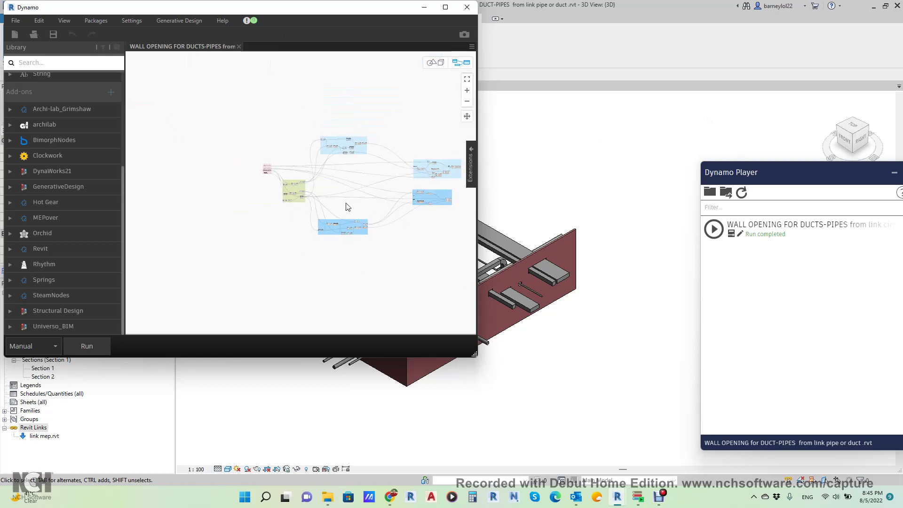
pyautogui.scroll(5, 407, 196)
pyautogui.scroll(-6, 405, 217)
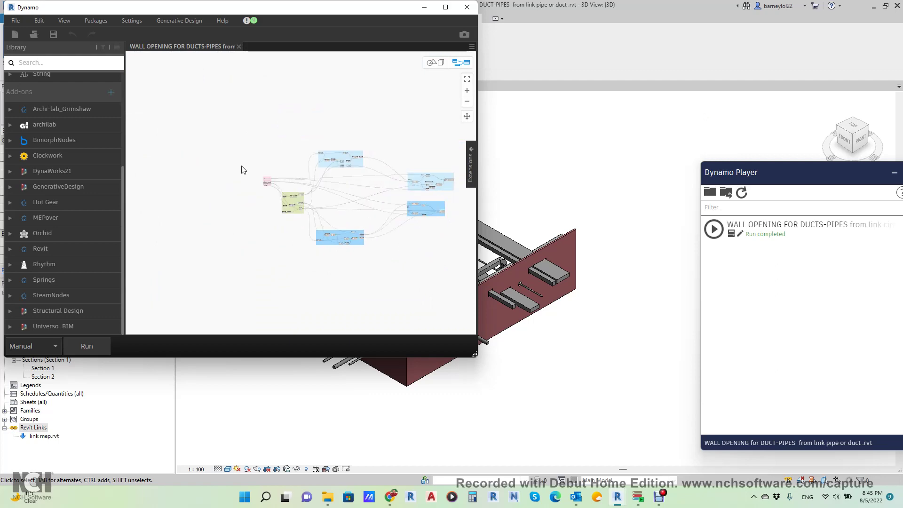
pyautogui.scroll(5, 241, 169)
pyautogui.scroll(6, 245, 168)
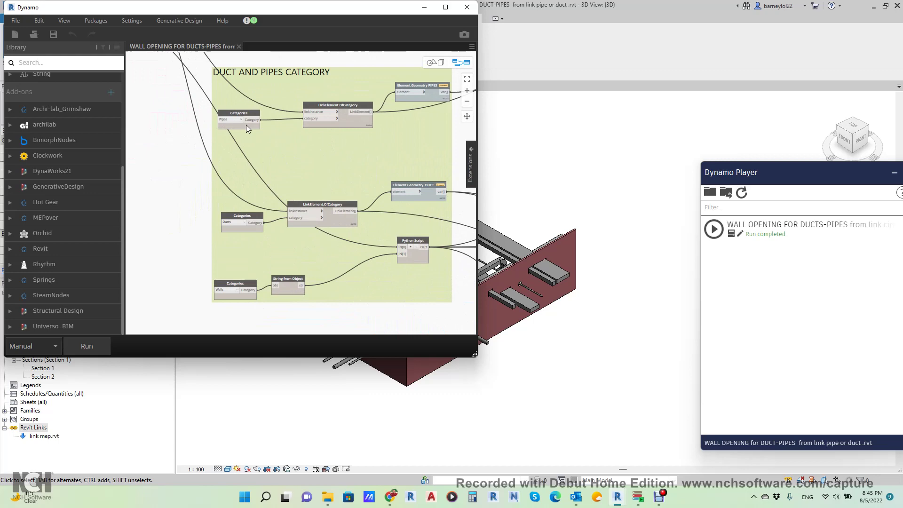
pyautogui.moveTo(347, 109)
pyautogui.scroll(2, 347, 110)
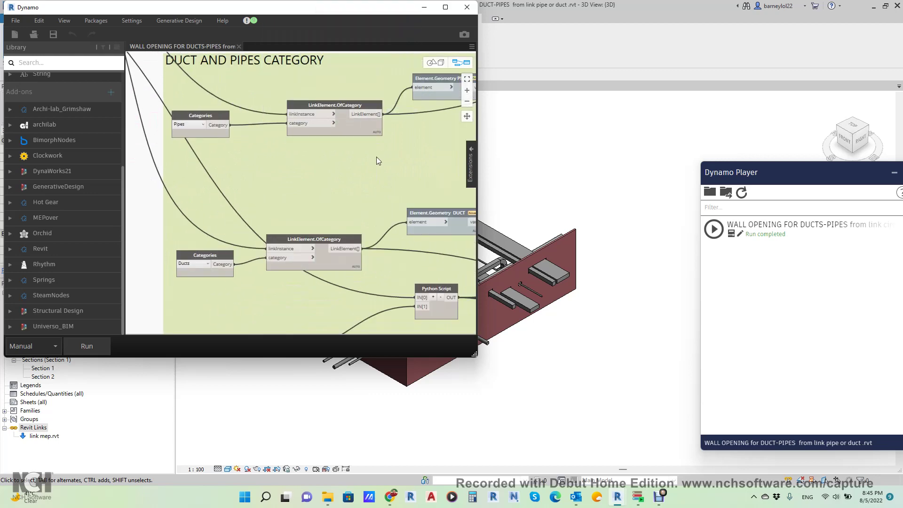
pyautogui.scroll(-3, 282, 212)
pyautogui.scroll(2, 211, 254)
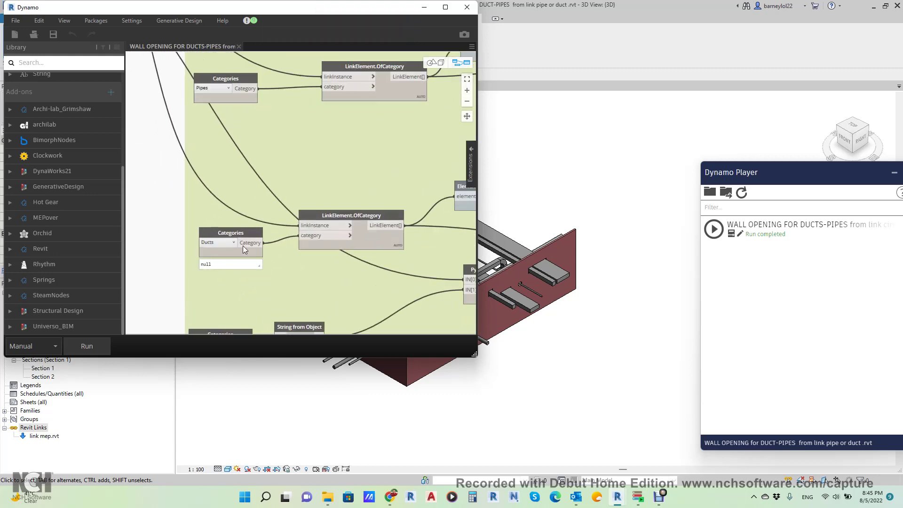
pyautogui.scroll(-2, 282, 216)
pyautogui.scroll(3, 226, 291)
pyautogui.scroll(-3, 204, 273)
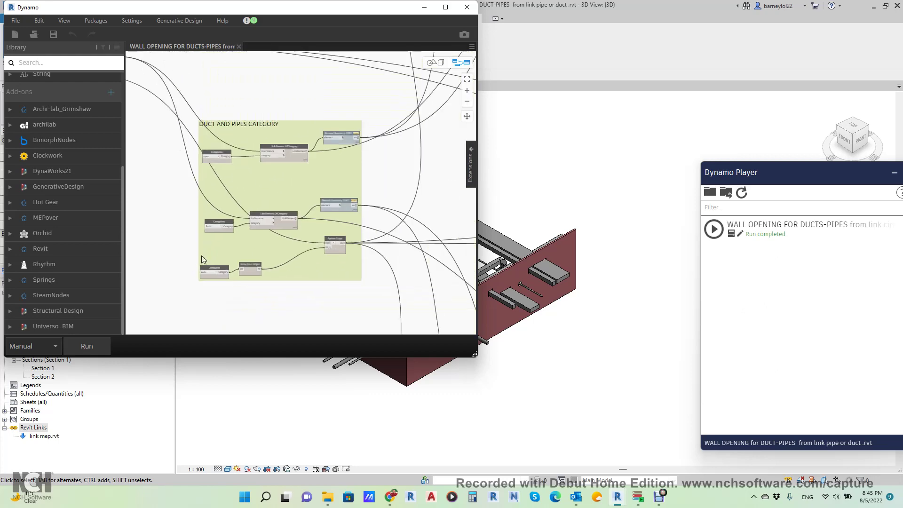
pyautogui.scroll(5, 346, 155)
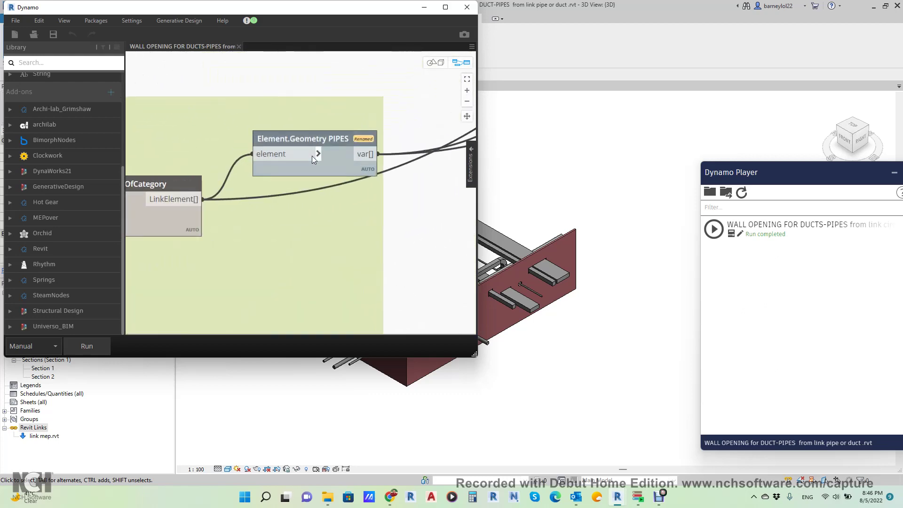
pyautogui.scroll(-5, 297, 143)
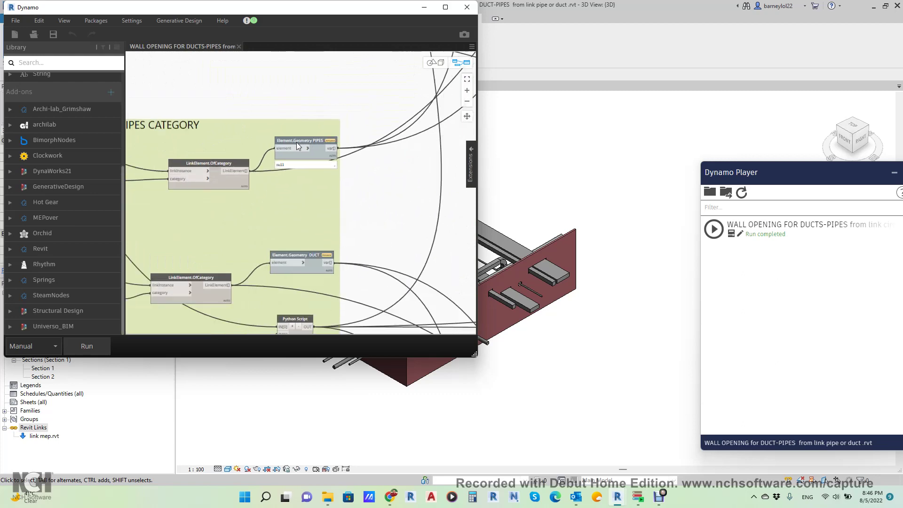
# - Pan the Dynamo canvas to the 'is pipe intersect' group and zoom around it
pyautogui.moveTo(377, 243); pyautogui.dragTo(331, 313, button='middle')
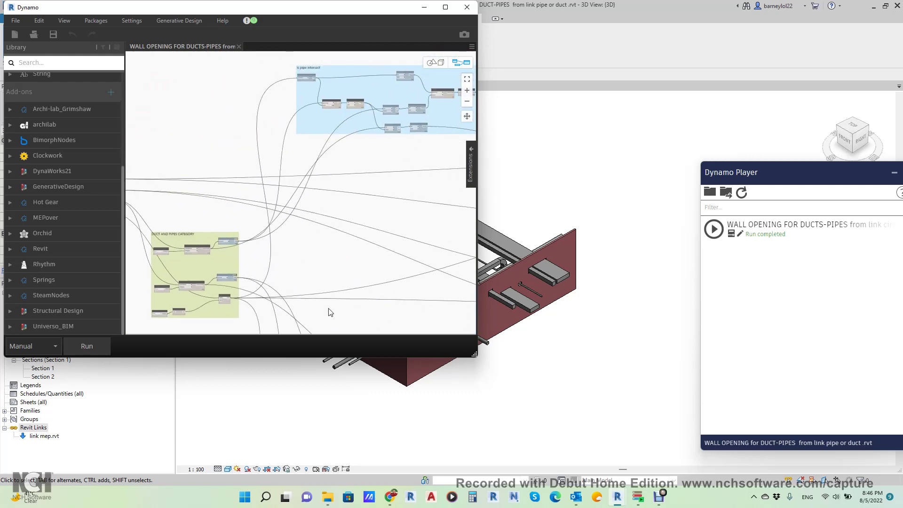
pyautogui.scroll(5, 329, 118)
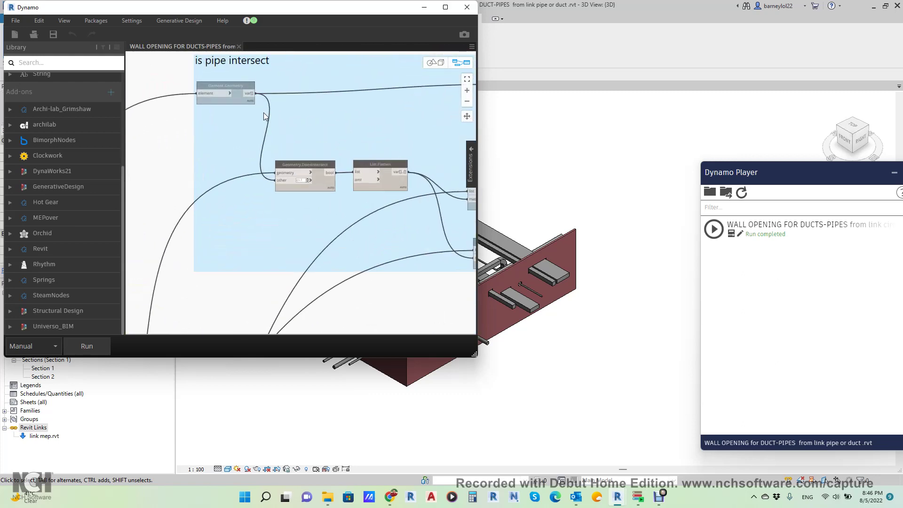
pyautogui.scroll(2, 329, 188)
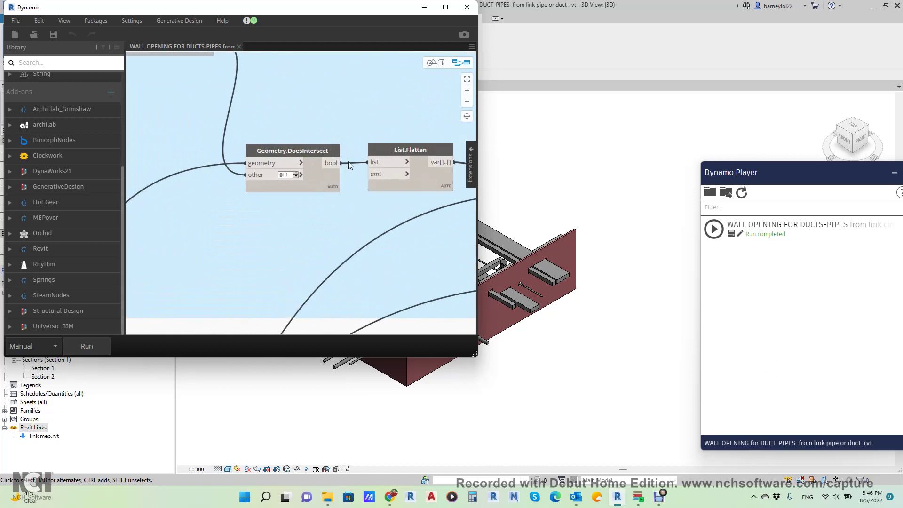
pyautogui.scroll(-1, 292, 156)
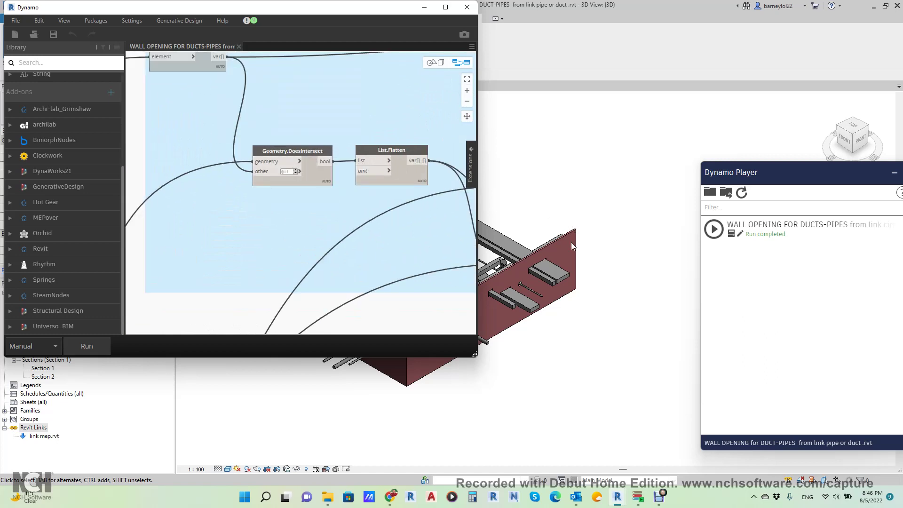
pyautogui.scroll(4, 602, 269)
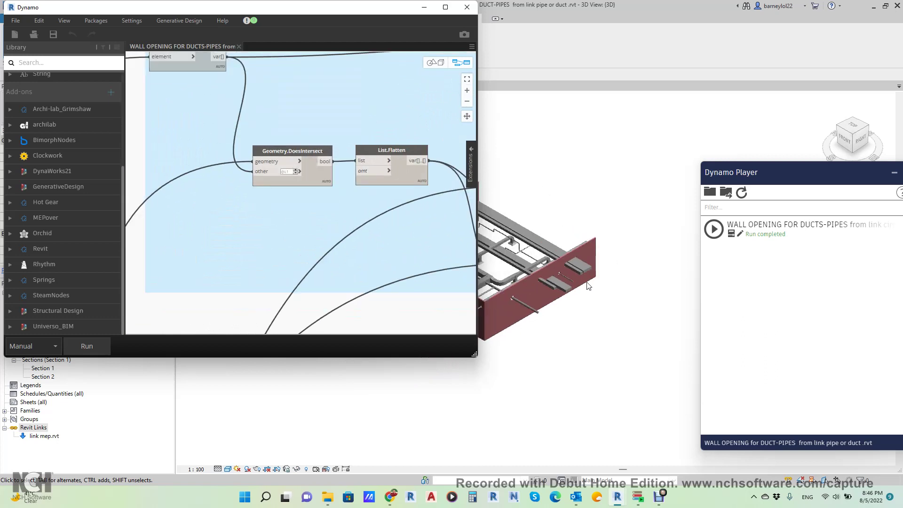
# - Select the linked MEP model, then the brick wall in Revit, and zoom out over the graph
pyautogui.click(526, 276)
pyautogui.click(627, 278)
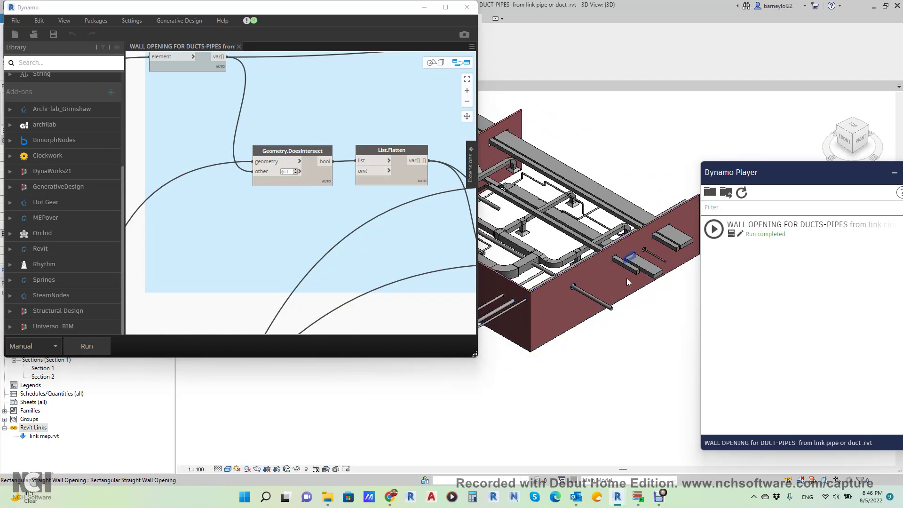
pyautogui.scroll(-2, 609, 278)
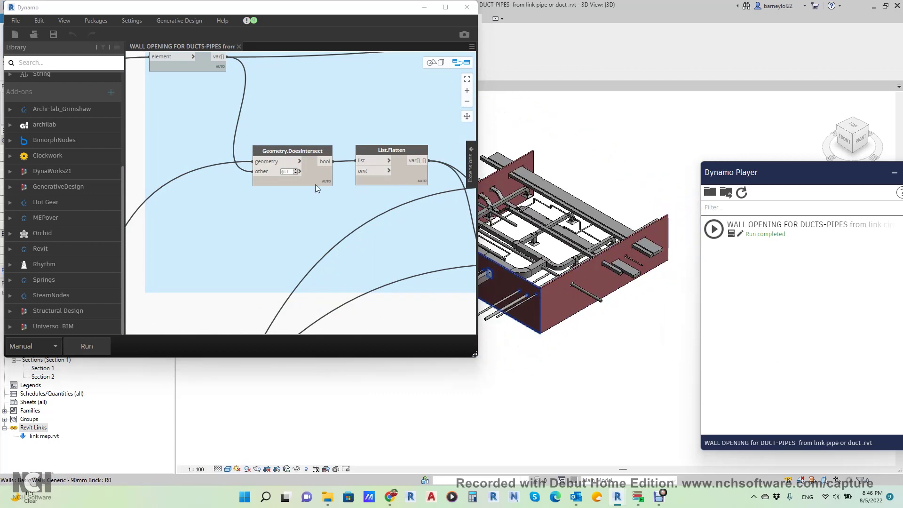
pyautogui.scroll(2, 653, 246)
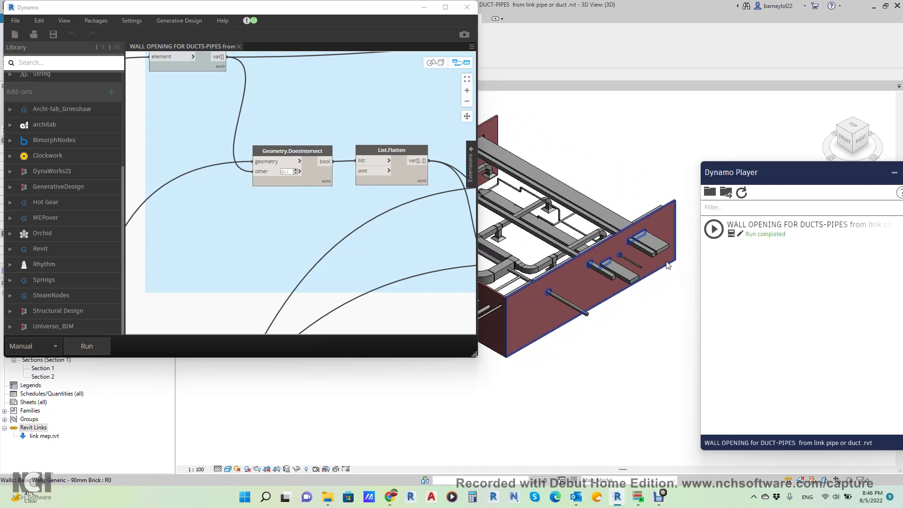
pyautogui.scroll(-5, 329, 223)
# - Zoom into the 'is duct intersect' FilterByBoolMask, IntersectAll and Solid.Centroid nodes, then the 'creat duct opening' group
pyautogui.scroll(4, 305, 221)
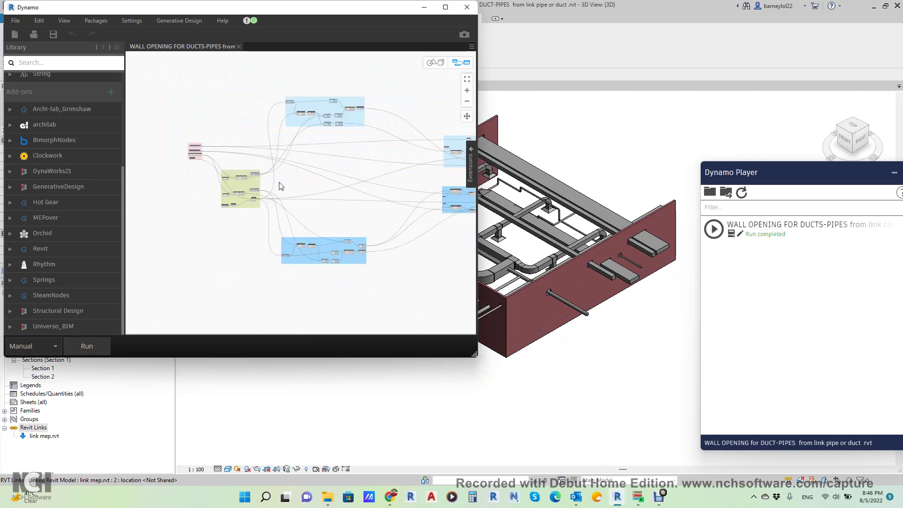
pyautogui.scroll(3, 289, 227)
pyautogui.scroll(-5, 282, 151)
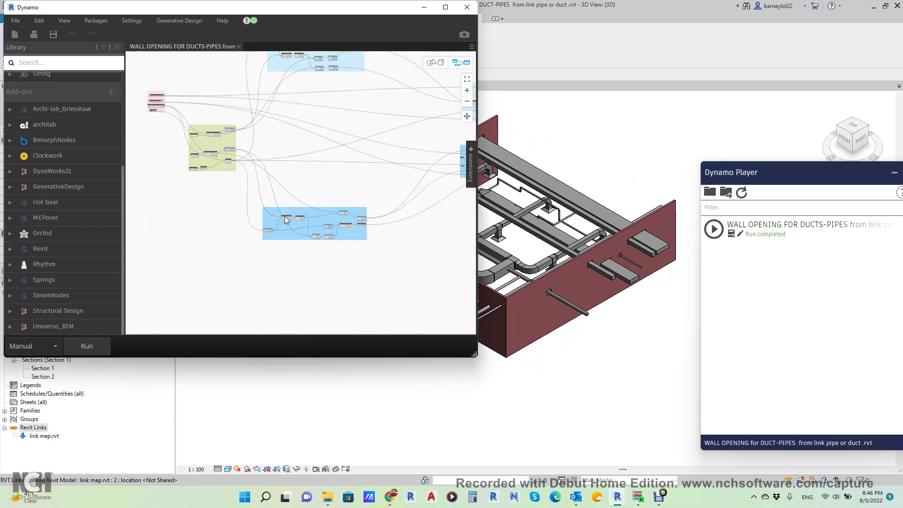
pyautogui.scroll(6, 286, 220)
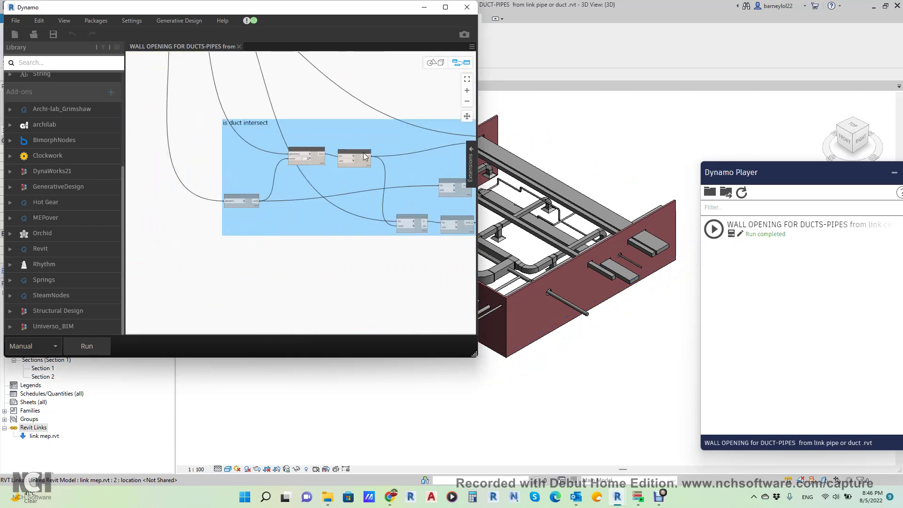
pyautogui.scroll(5, 364, 251)
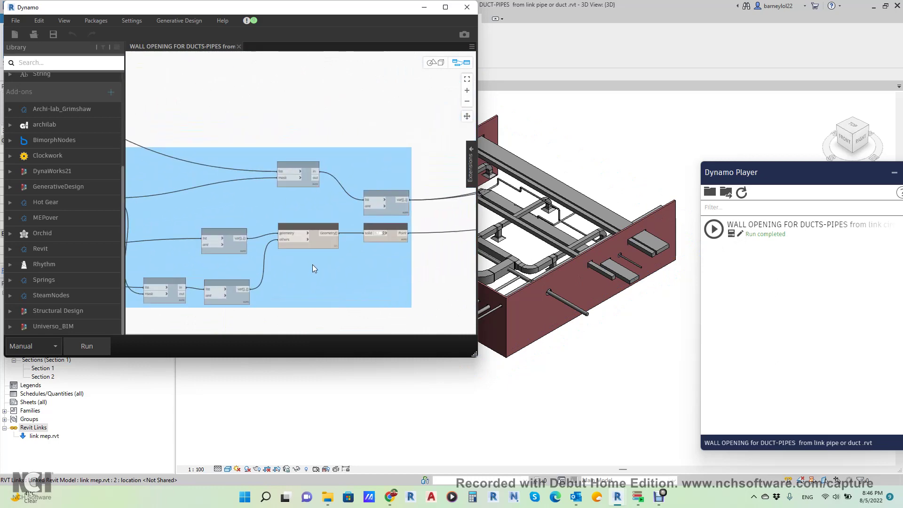
pyautogui.scroll(3, 589, 254)
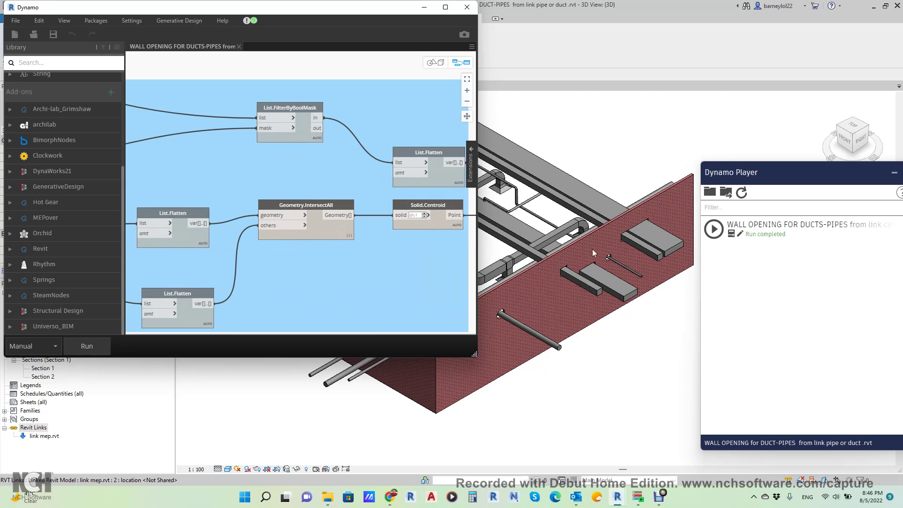
pyautogui.scroll(-5, 290, 293)
# - Zoom into WallOpening.ByPointWidthHeight and the Width/Height GetParameterValueByName nodes, then zoom out to the whole graph
pyautogui.scroll(4, 226, 298)
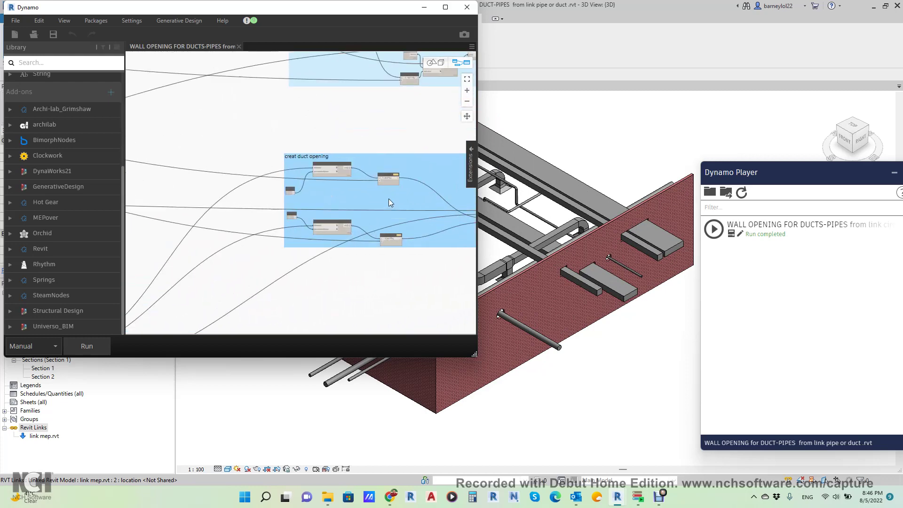
pyautogui.scroll(6, 389, 203)
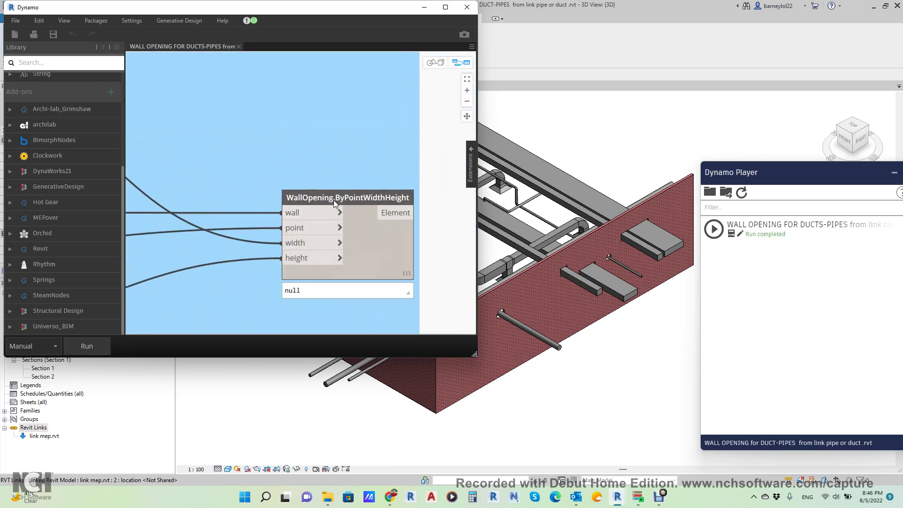
pyautogui.scroll(-5, 337, 194)
pyautogui.scroll(3, 283, 195)
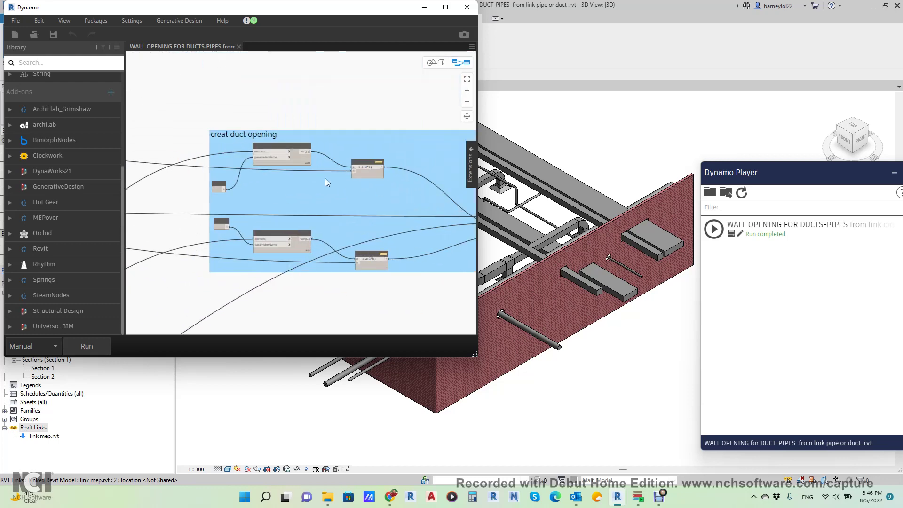
pyautogui.scroll(1, 280, 186)
pyautogui.scroll(1, 277, 193)
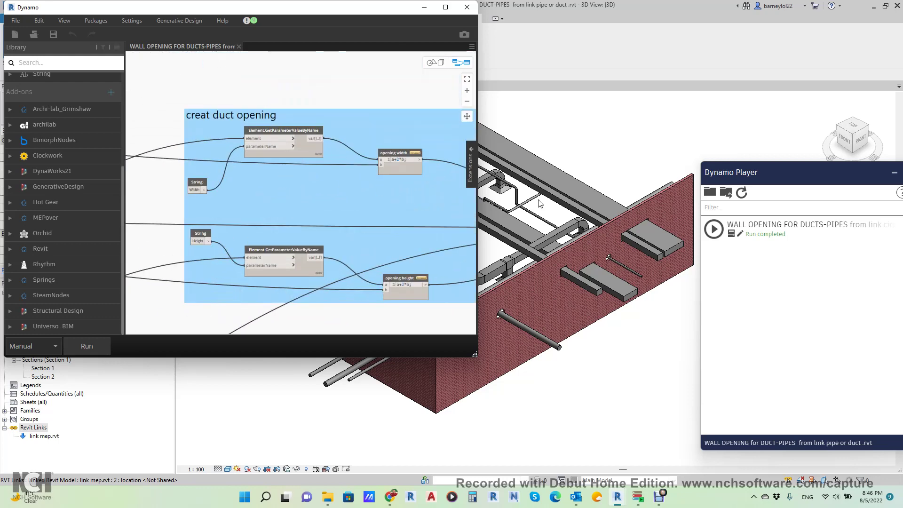
pyautogui.scroll(2, 299, 159)
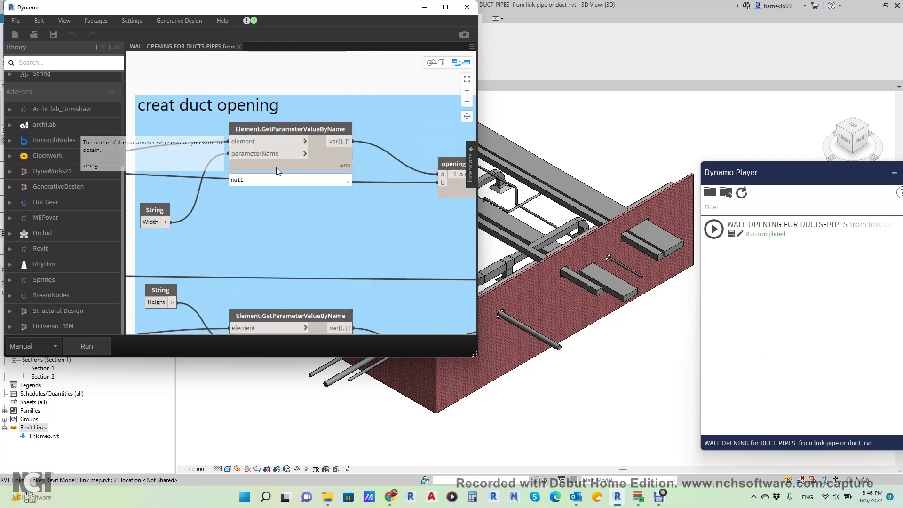
pyautogui.scroll(-3, 273, 241)
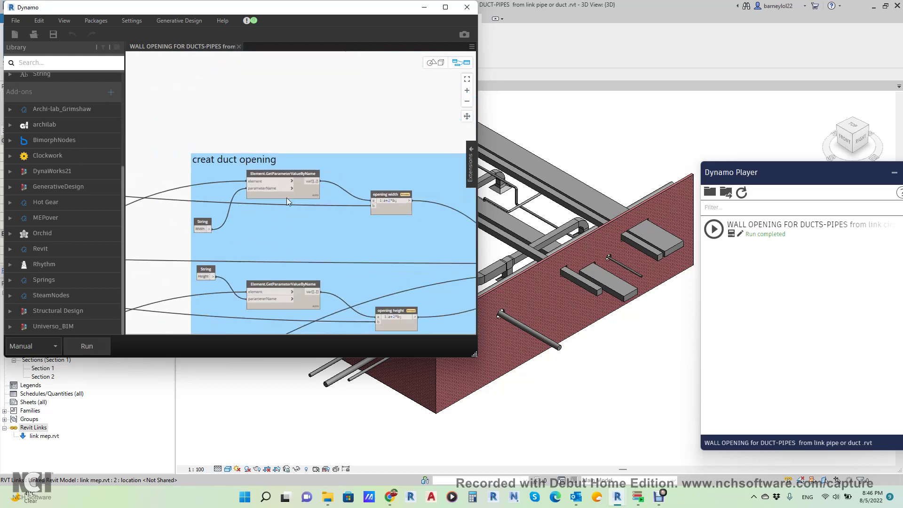
pyautogui.moveTo(321, 312)
pyautogui.scroll(-6, 420, 232)
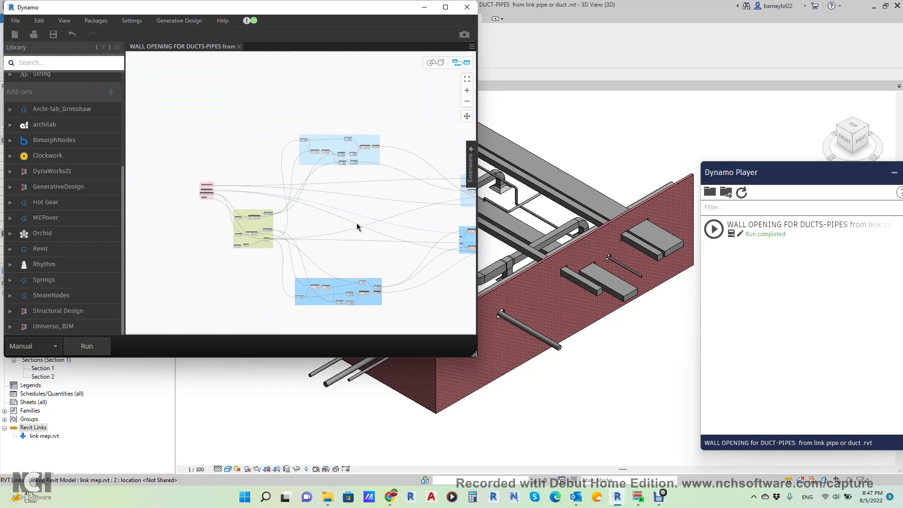
# - Zoom into the INPUT group showing 40 mm pipe and 60 mm duct insulation, link and boolean
pyautogui.scroll(5, 295, 177)
pyautogui.scroll(3, 253, 172)
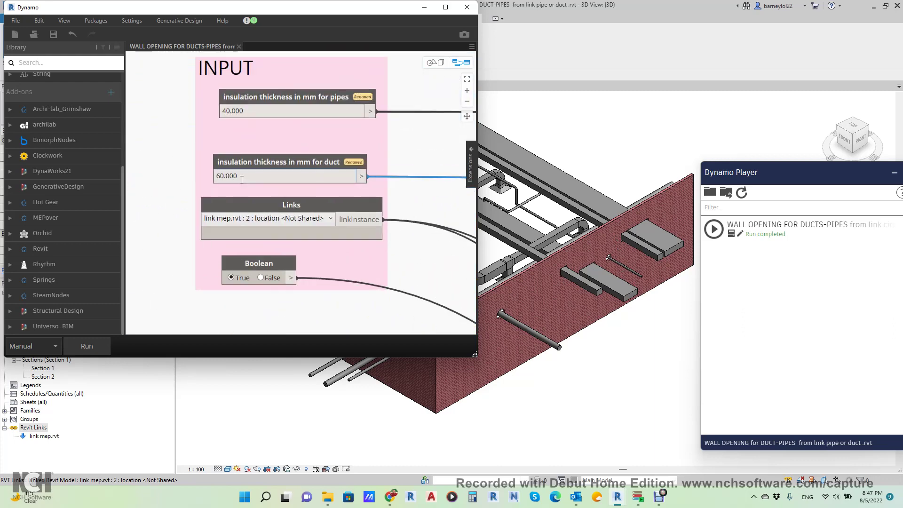
pyautogui.scroll(-10, 227, 174)
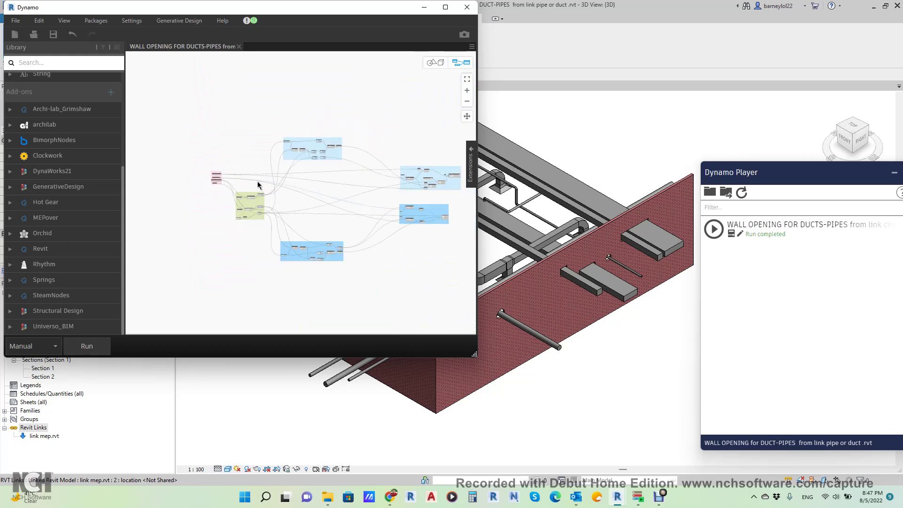
pyautogui.scroll(4, 313, 191)
pyautogui.scroll(8, 347, 143)
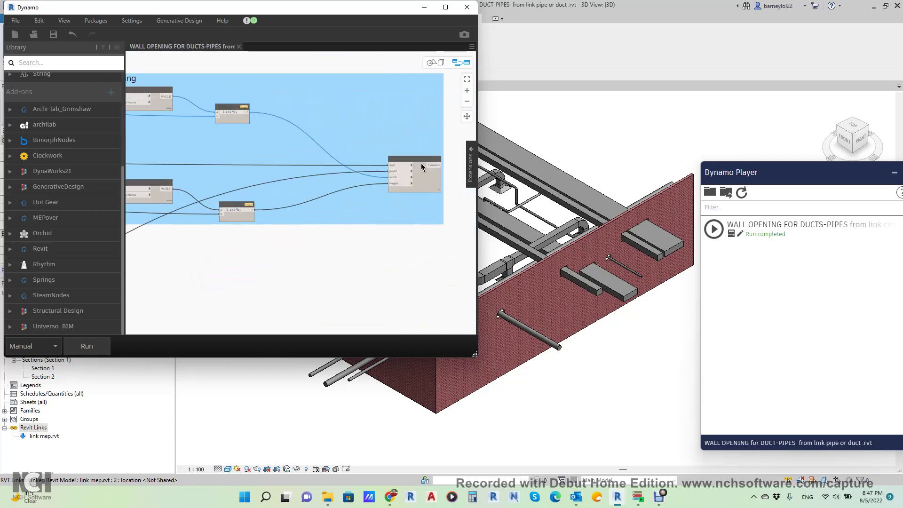
# - Pan to the WallOpening.ByPointWidthHeight node, then zoom out to the overall graph
pyautogui.moveTo(301, 179); pyautogui.dragTo(277, 180, button='middle')
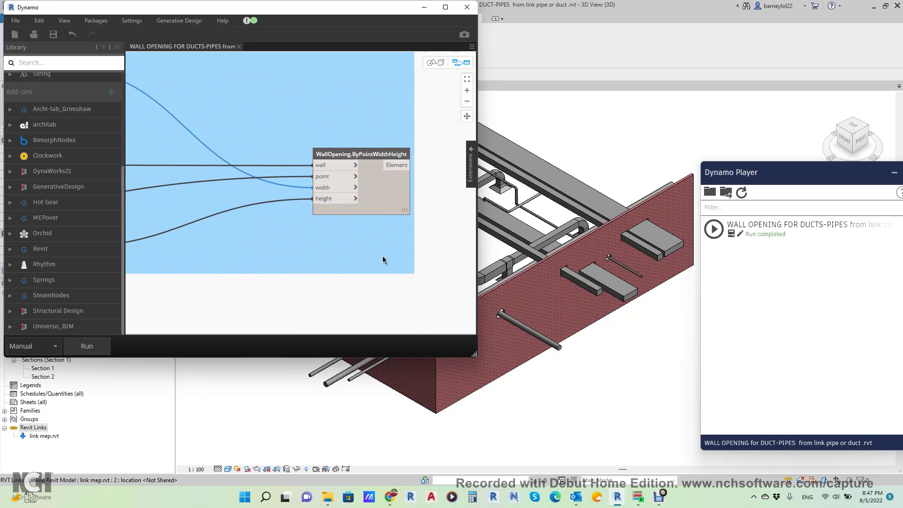
pyautogui.scroll(-5, 381, 261)
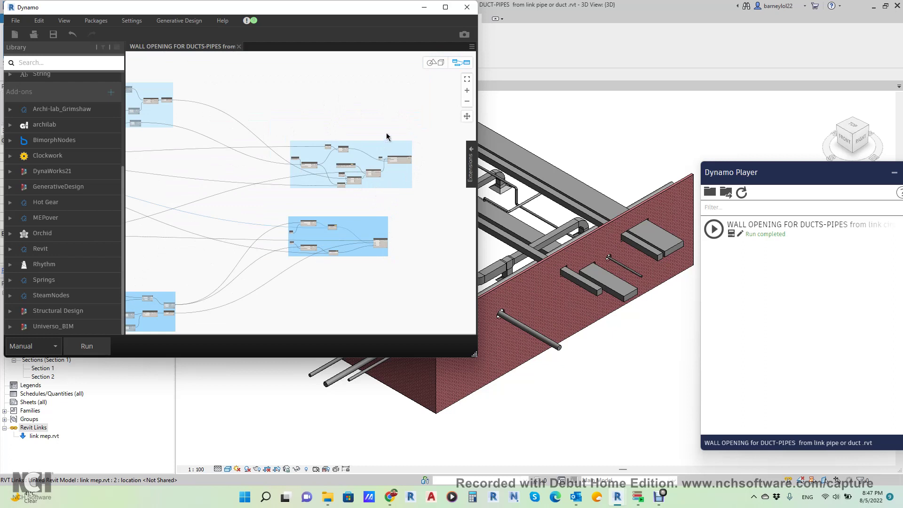
pyautogui.scroll(-2, 387, 137)
pyautogui.scroll(-2, 327, 123)
pyautogui.scroll(-2, 446, 189)
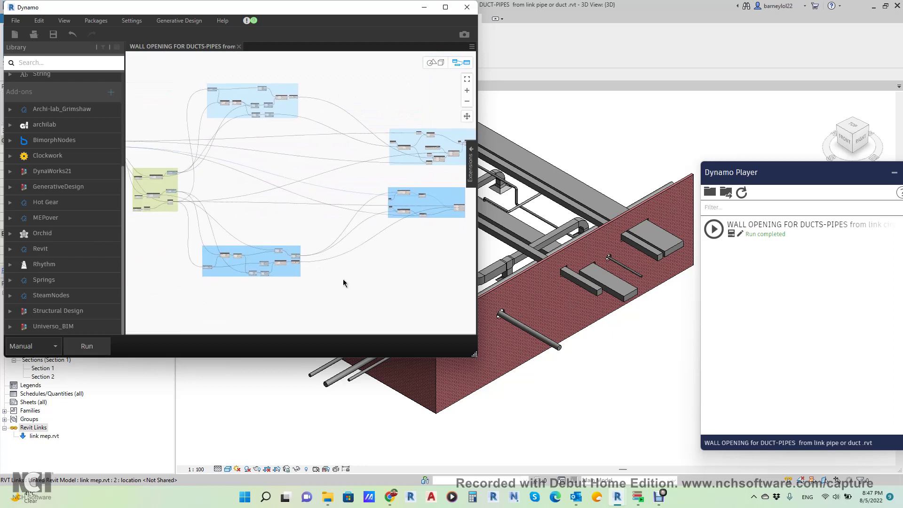
# - Close the Dynamo graph without saving, switch Chrome to the channel home page, and move Dynamo Player aside
pyautogui.click(467, 7)
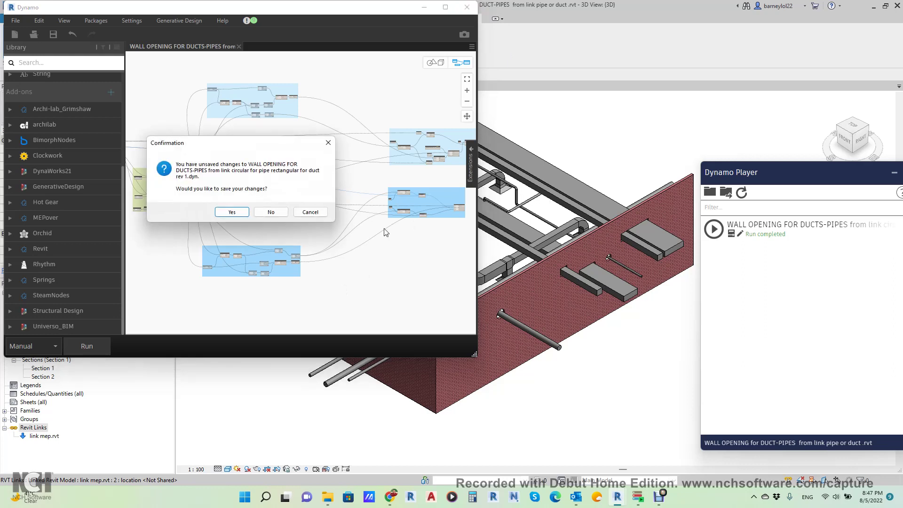
pyautogui.click(271, 212)
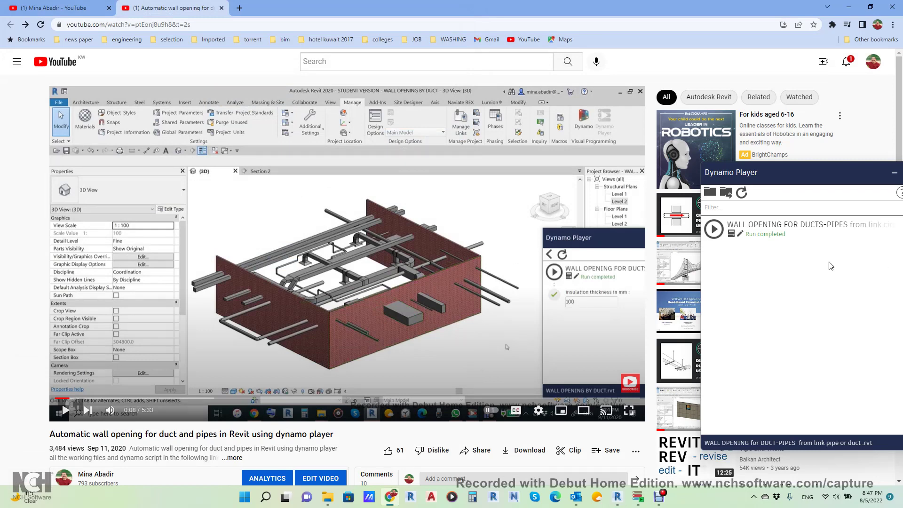
pyautogui.click(83, 8)
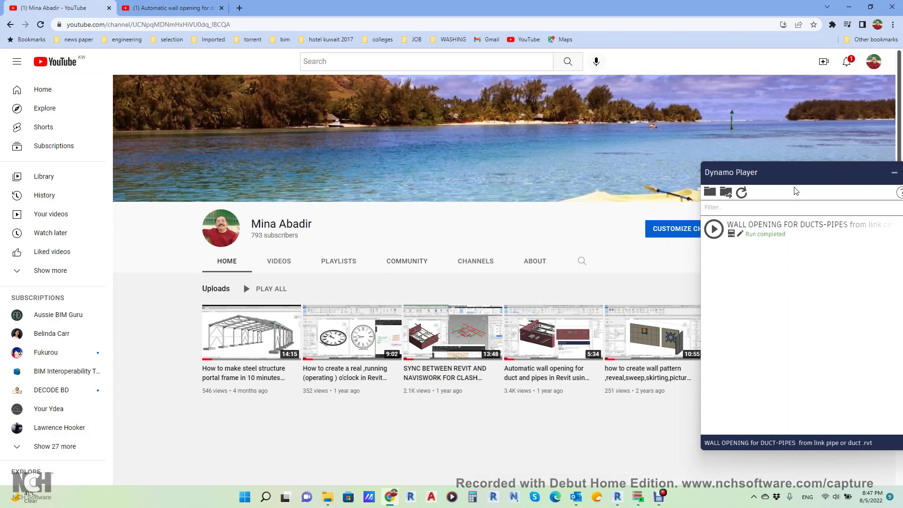
pyautogui.moveTo(790, 172); pyautogui.dragTo(738, 163)
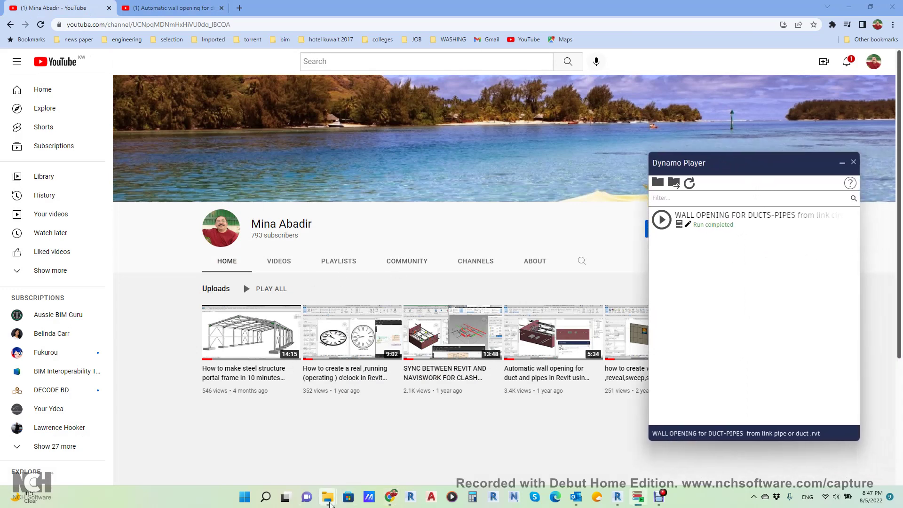
# - Show the 'for u tube' project folder, then return to YouTube and bring back the screen recorder
pyautogui.moveTo(329, 503)
pyautogui.click(267, 448)
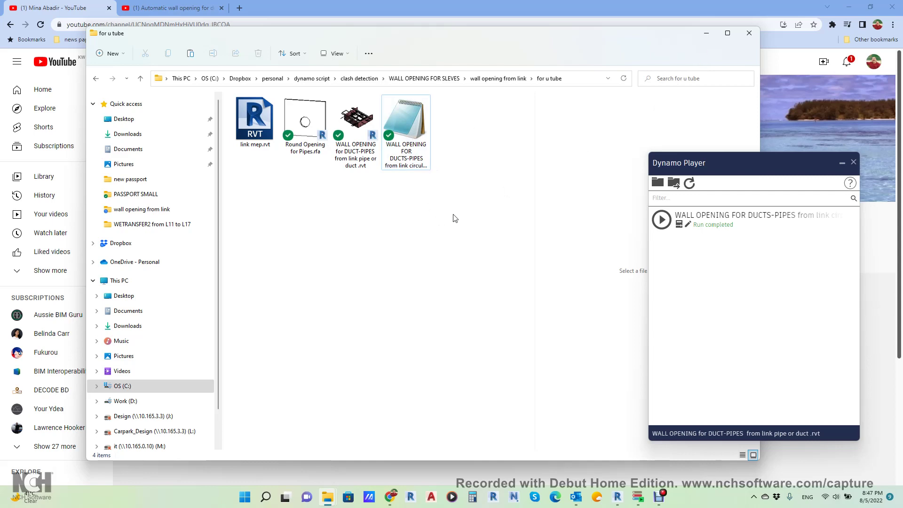
pyautogui.click(392, 498)
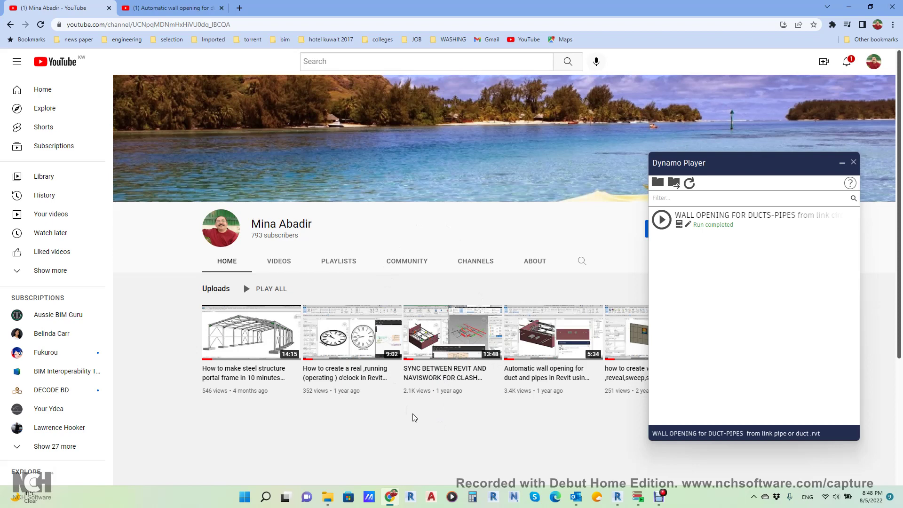
pyautogui.moveTo(659, 497)
pyautogui.click(622, 455)
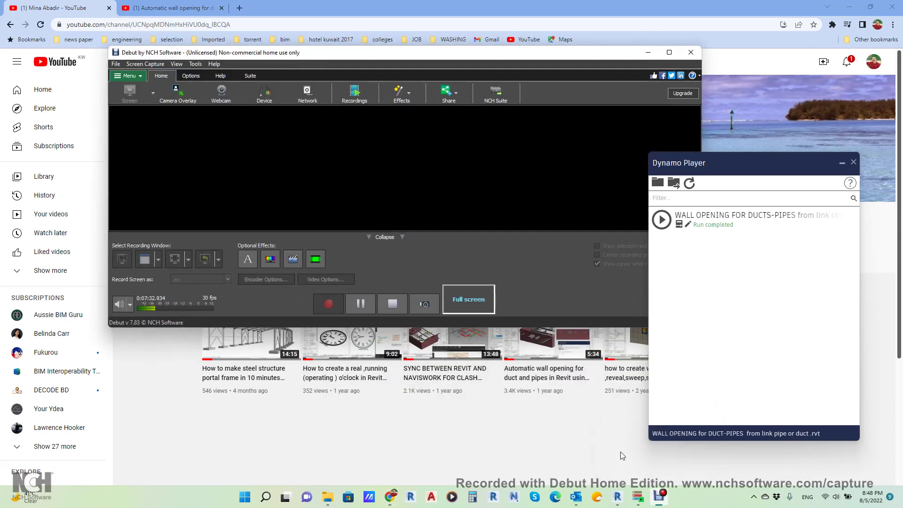